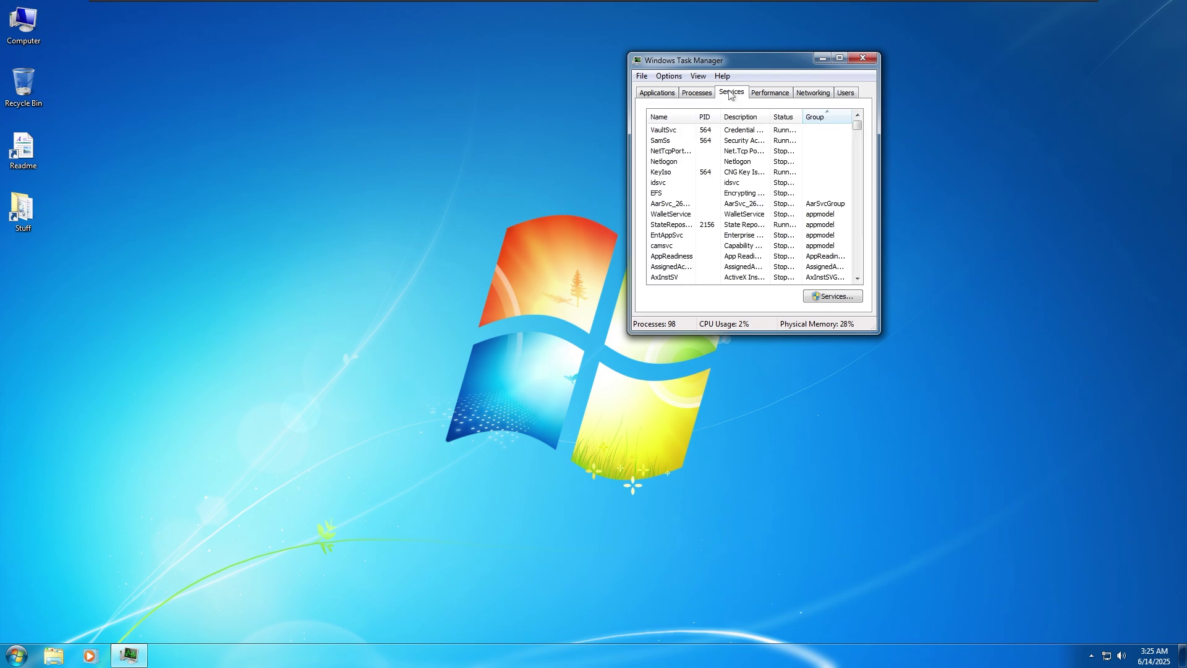
Step: Open Resource Monitor from Task Manager's performance data and review CPU, memory, disk and storage usage
left_click(770, 94)
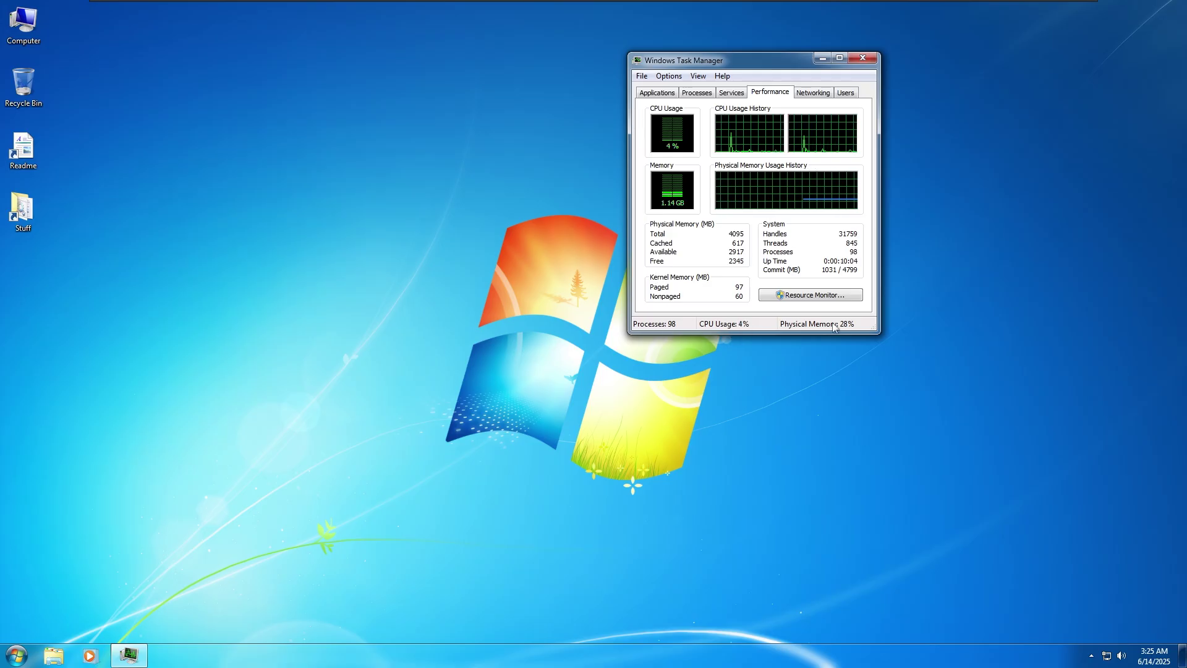
left_click(845, 297)
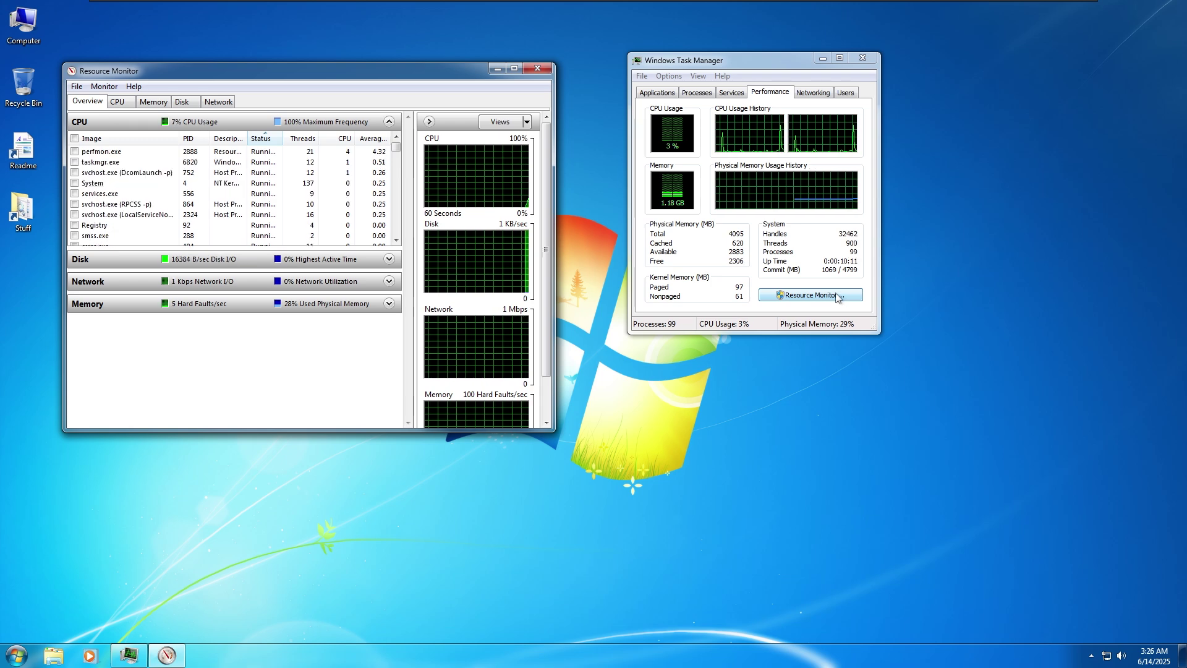
left_click(117, 102)
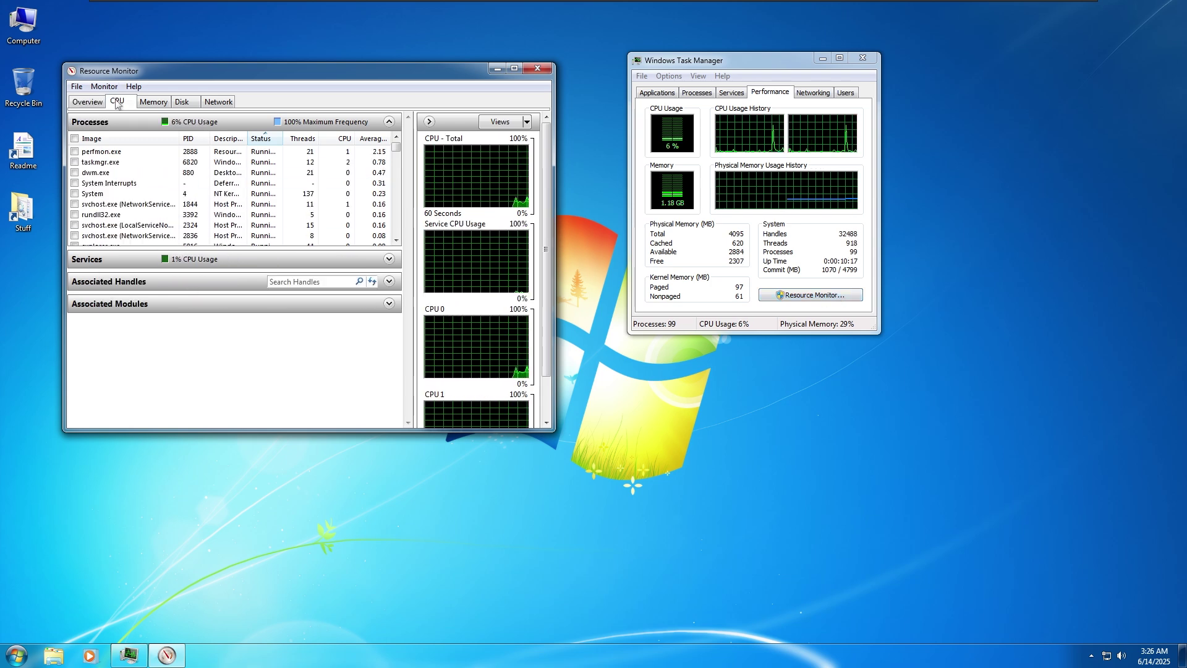
left_click(151, 103)
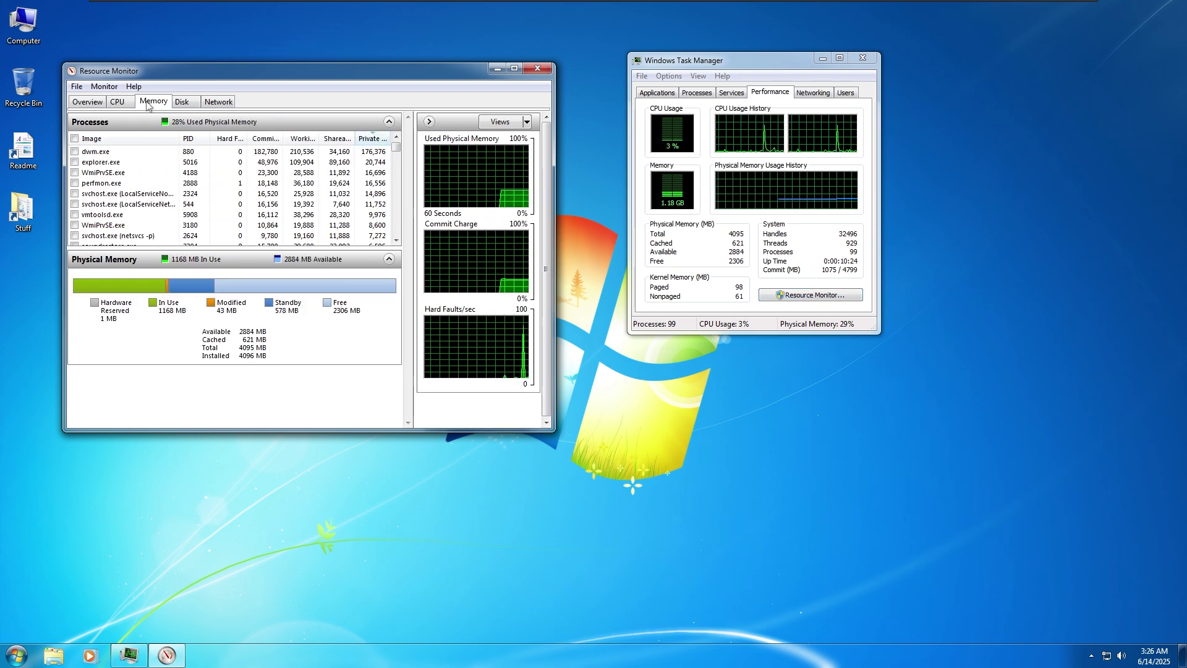
left_click(183, 102)
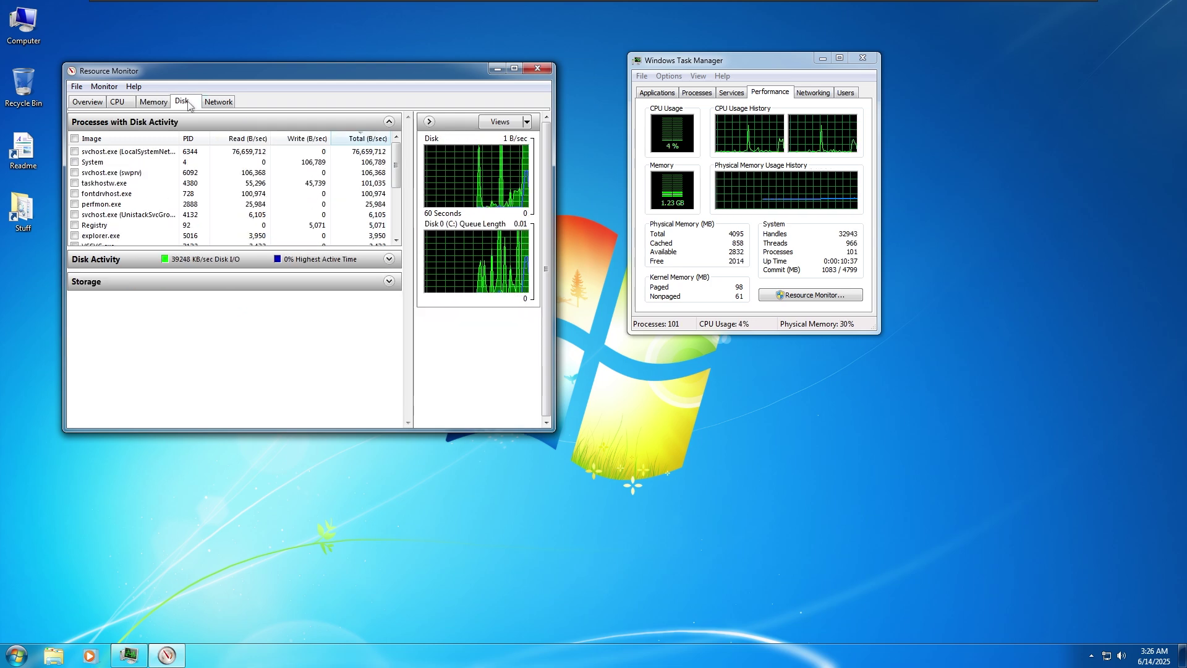
left_click(389, 281)
left_click(538, 68)
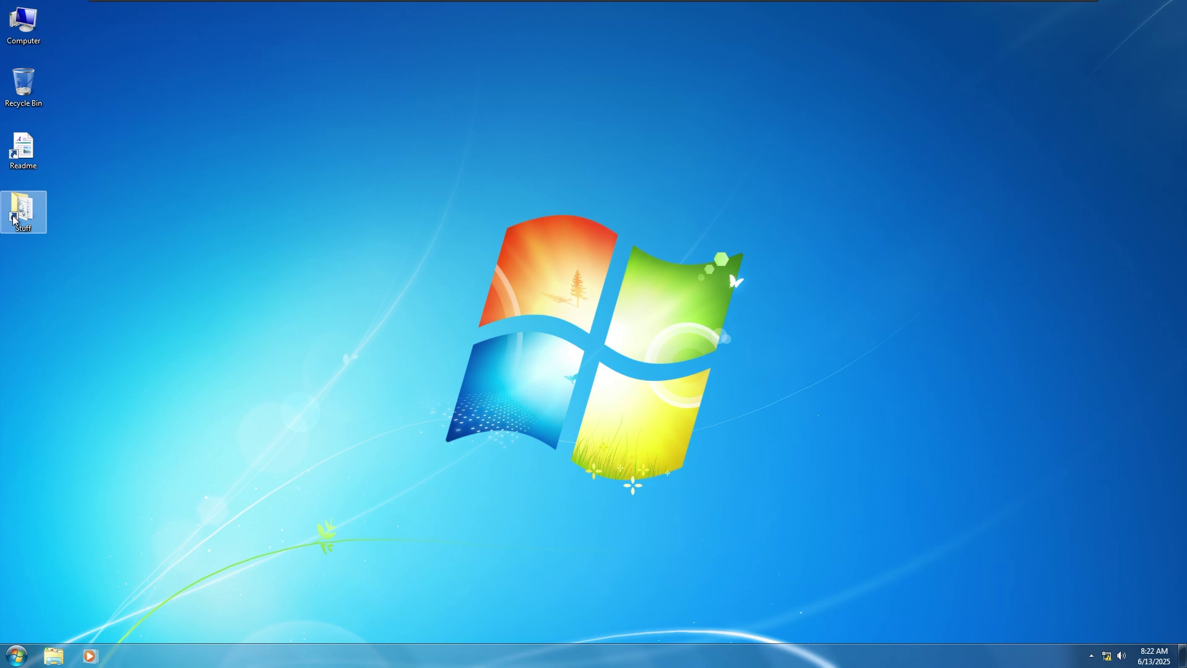
Step: Open the Stuff folder from the desktop
double_click(13, 219)
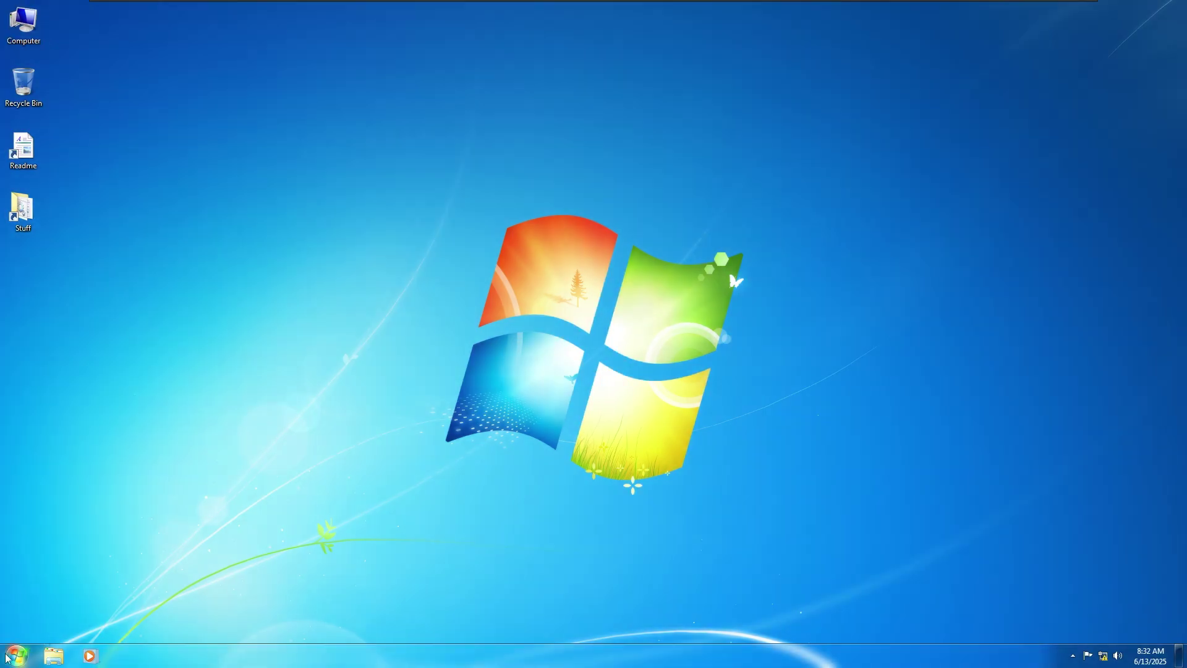
Step: Review the installed programs and installed updates under Programs and Features in Control Panel
left_click(16, 655)
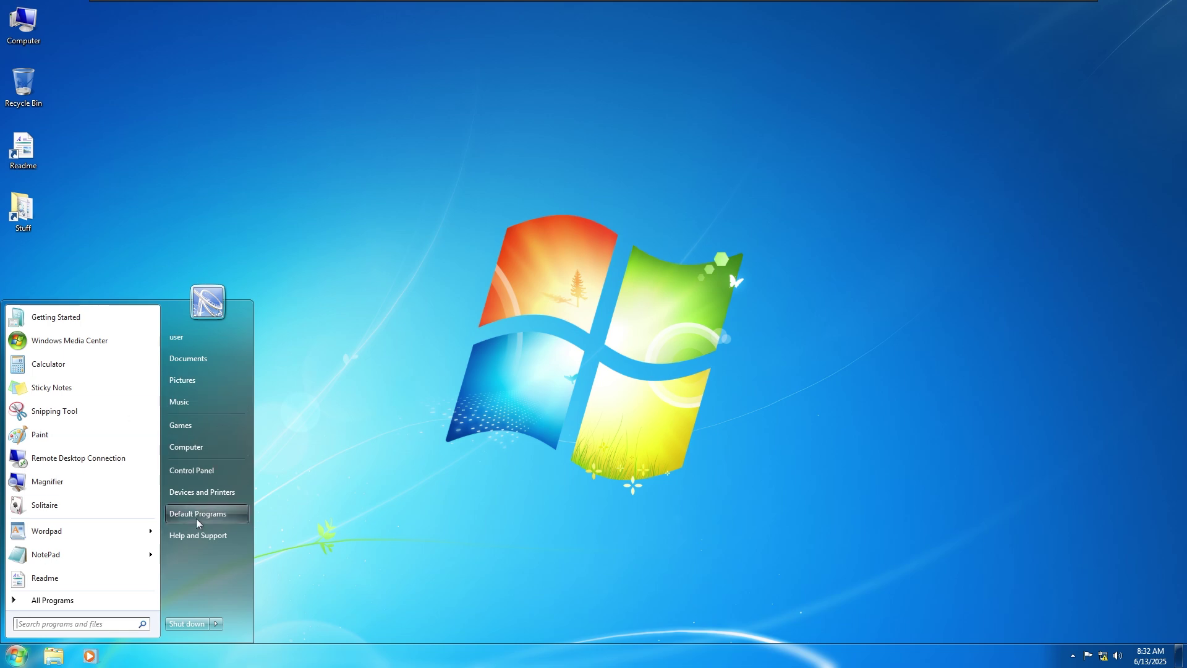
left_click(195, 477)
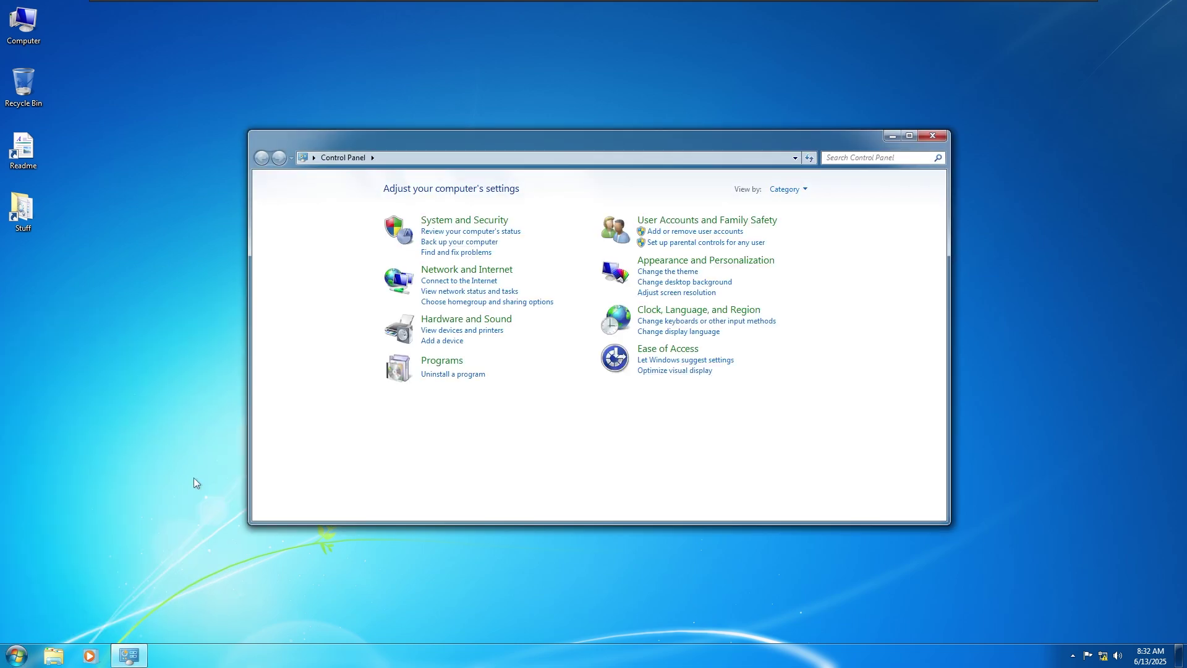
left_click(449, 363)
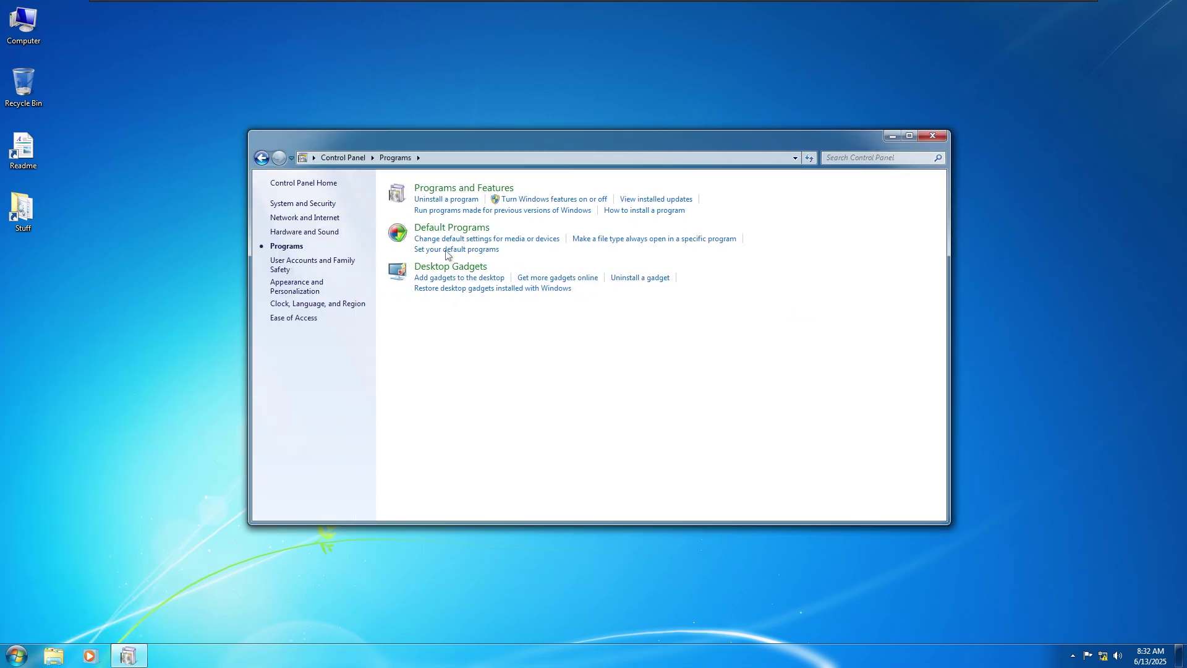
left_click(460, 188)
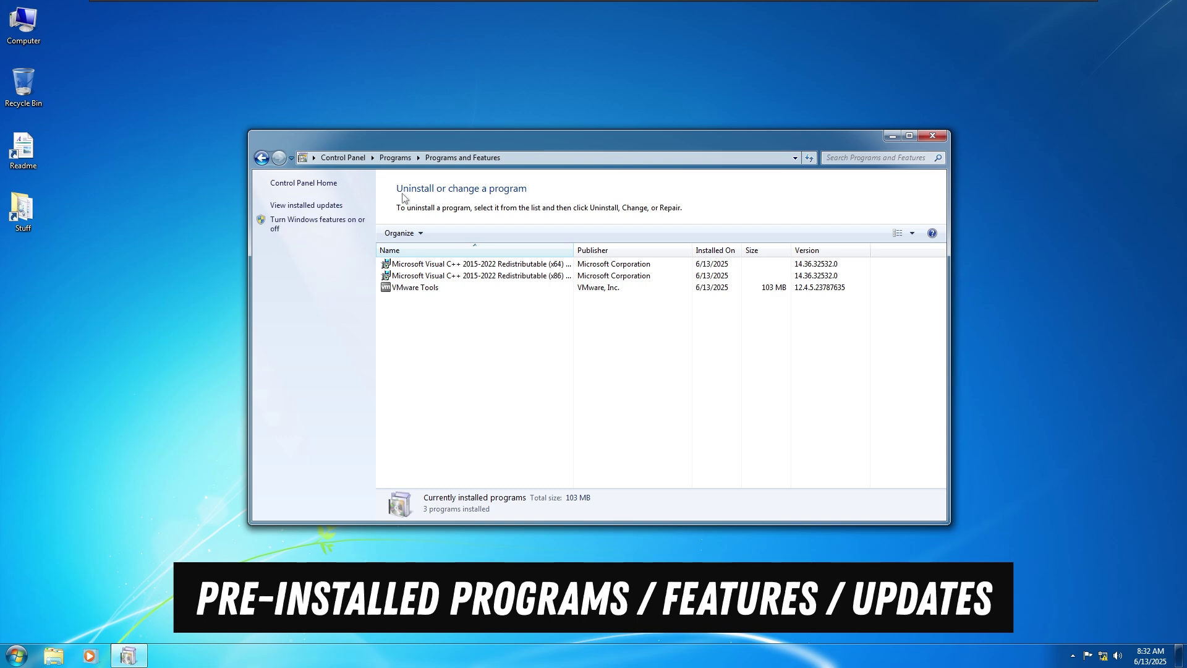
left_click(319, 206)
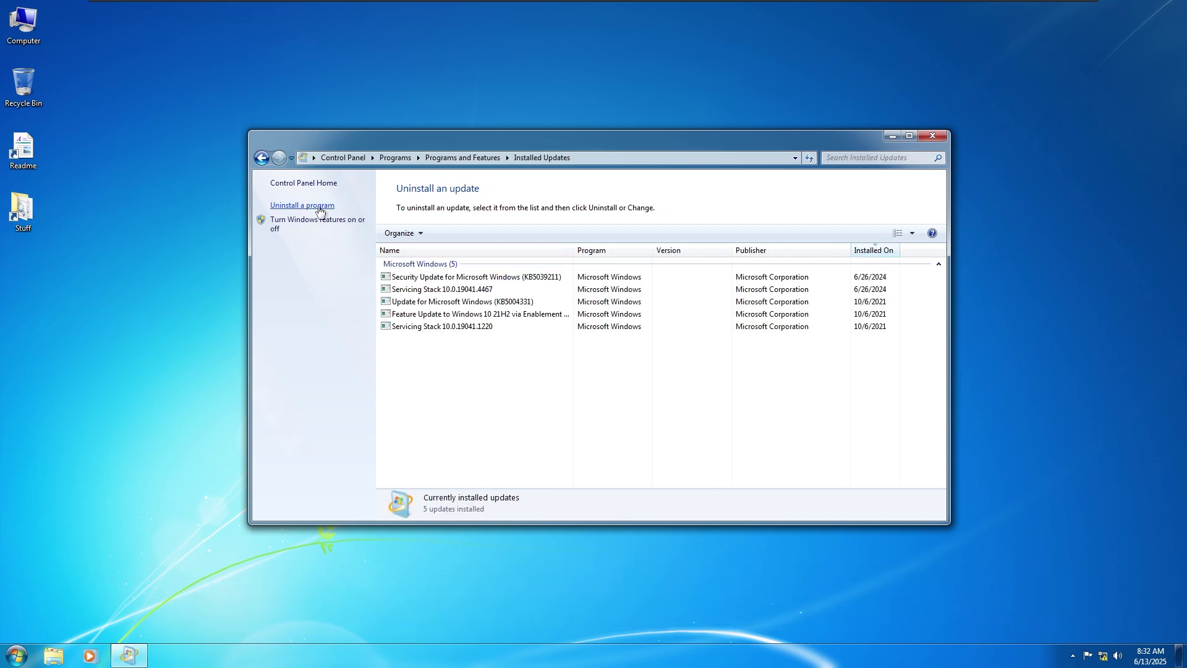
Step: Look through the list of Windows features that can be turned on or off, and close Control Panel
left_click(311, 224)
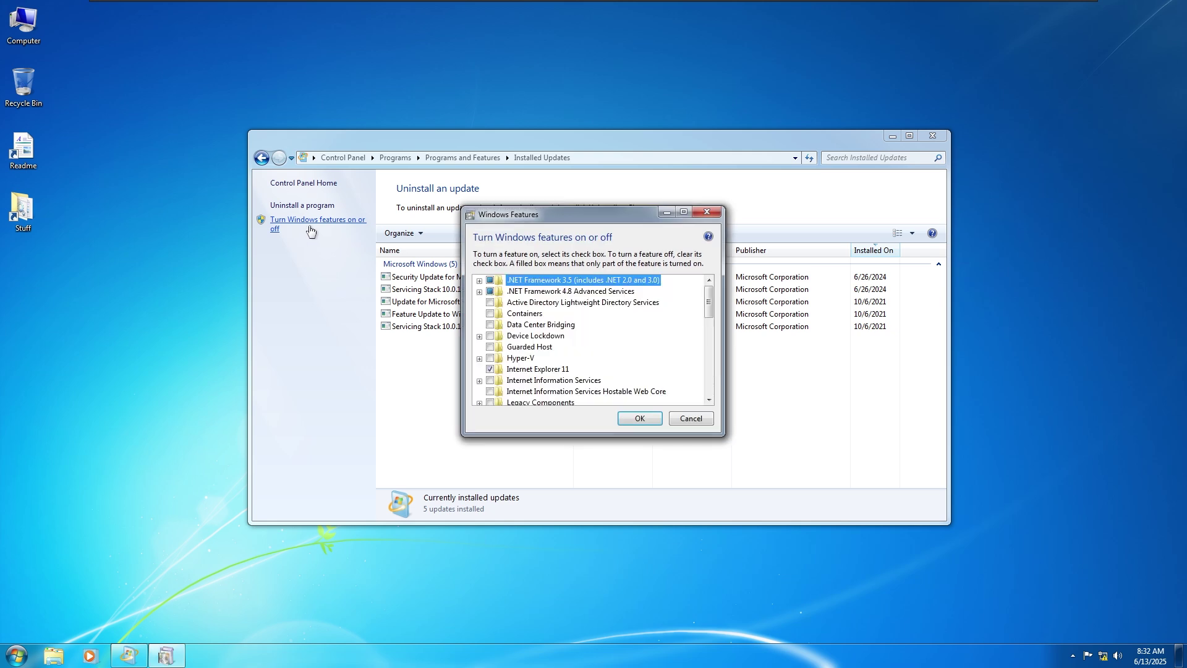
scroll(620, 331, "down", 3)
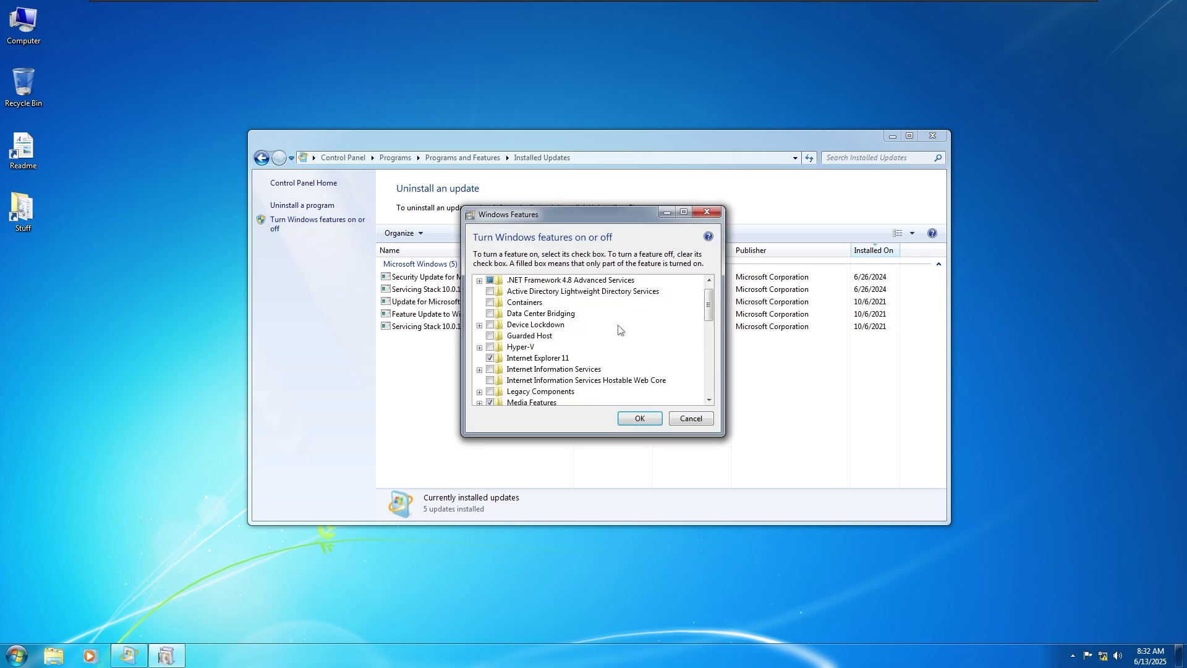
scroll(620, 331, "down", 5)
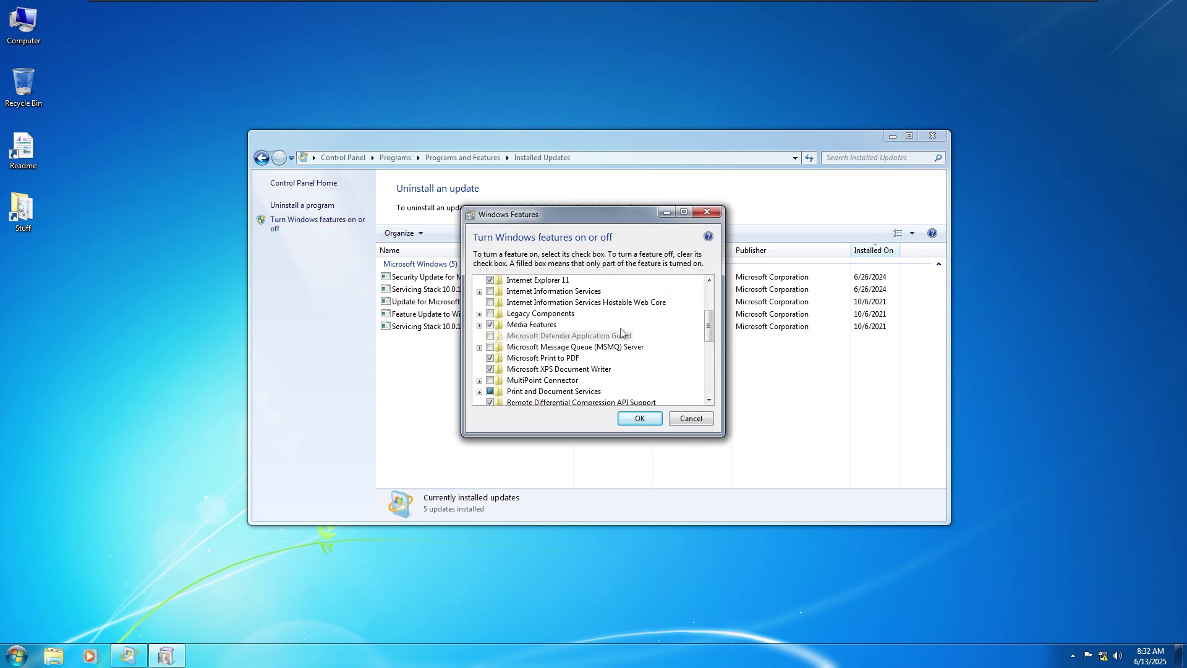
scroll(620, 331, "down", 3)
scroll(621, 333, "down", 3)
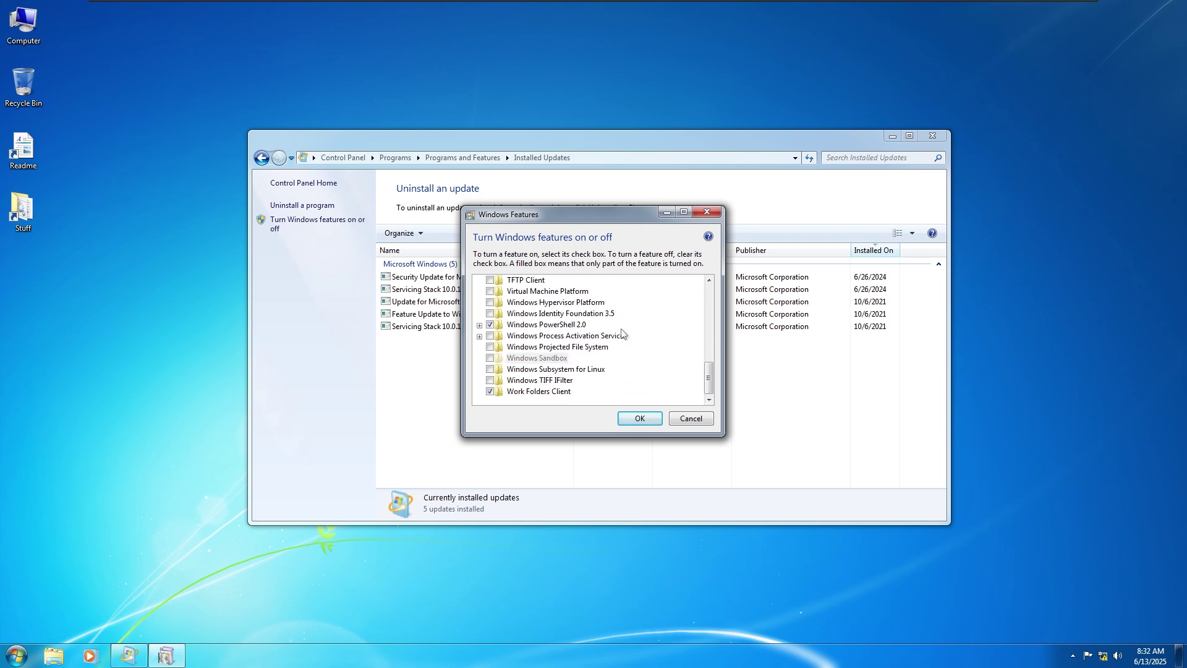
left_click(640, 419)
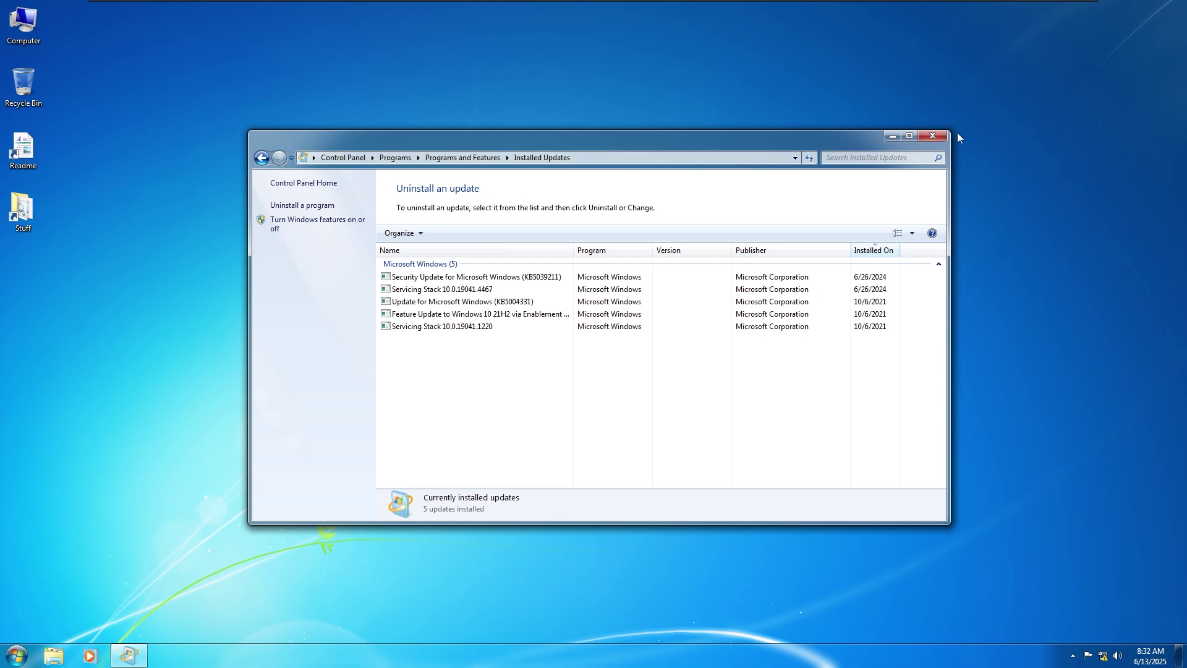
left_click(934, 136)
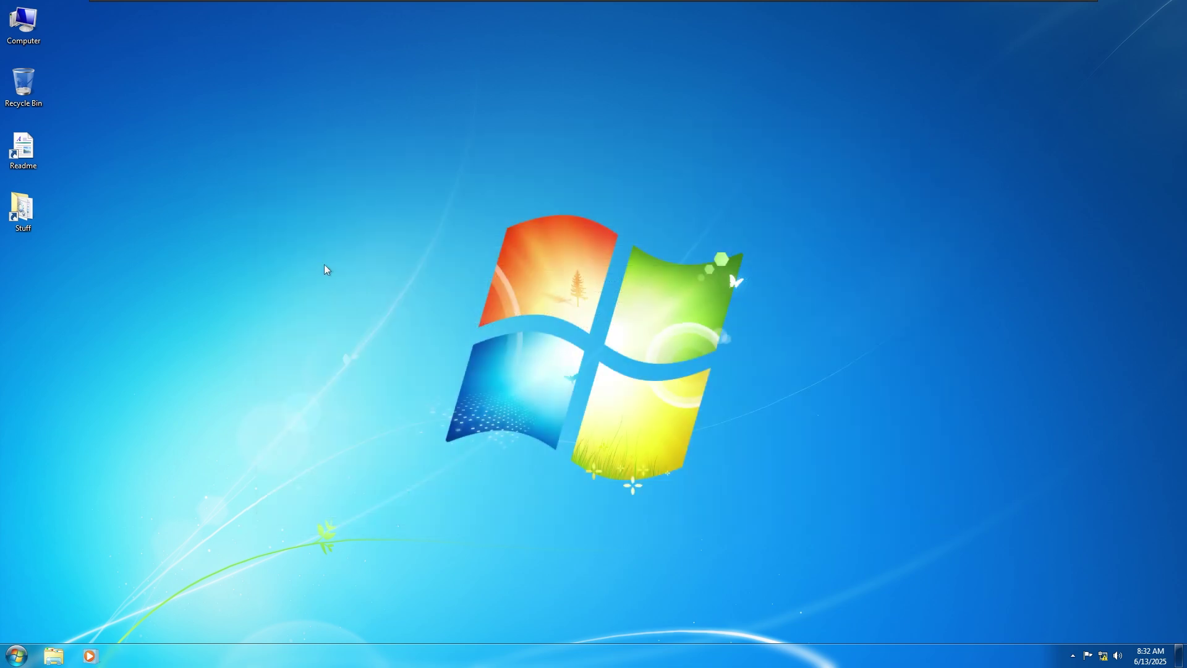
Step: Run winver to view the Windows version information, and dismiss the About Windows dialog
key("super")
type("winver")
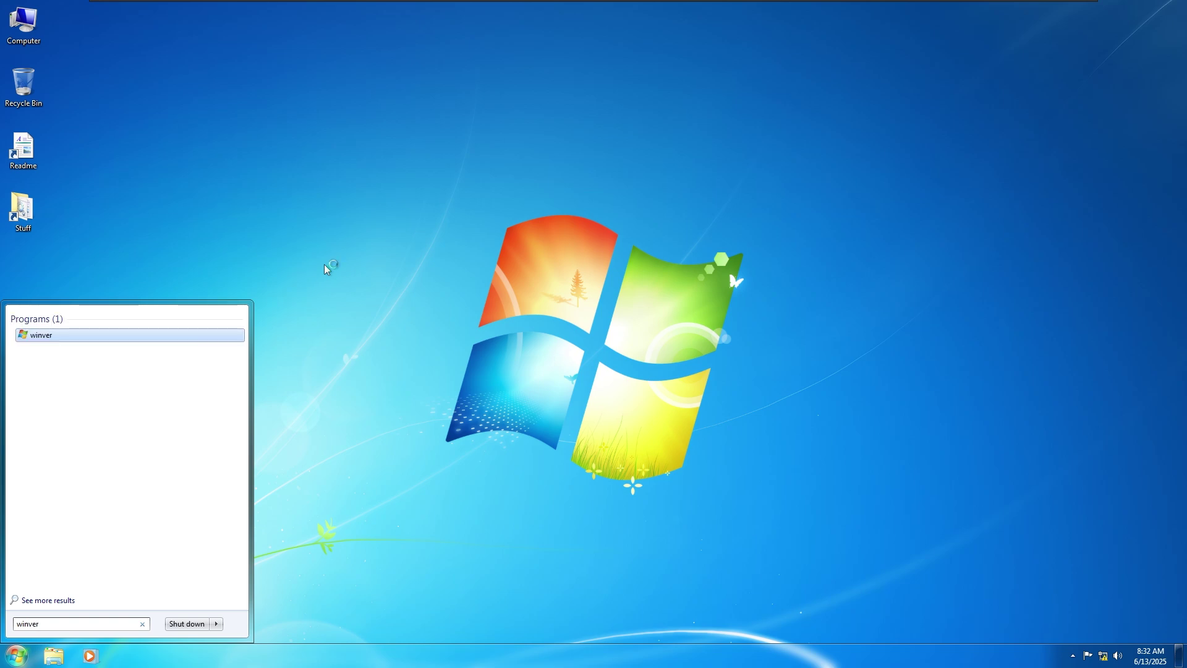
key("Return")
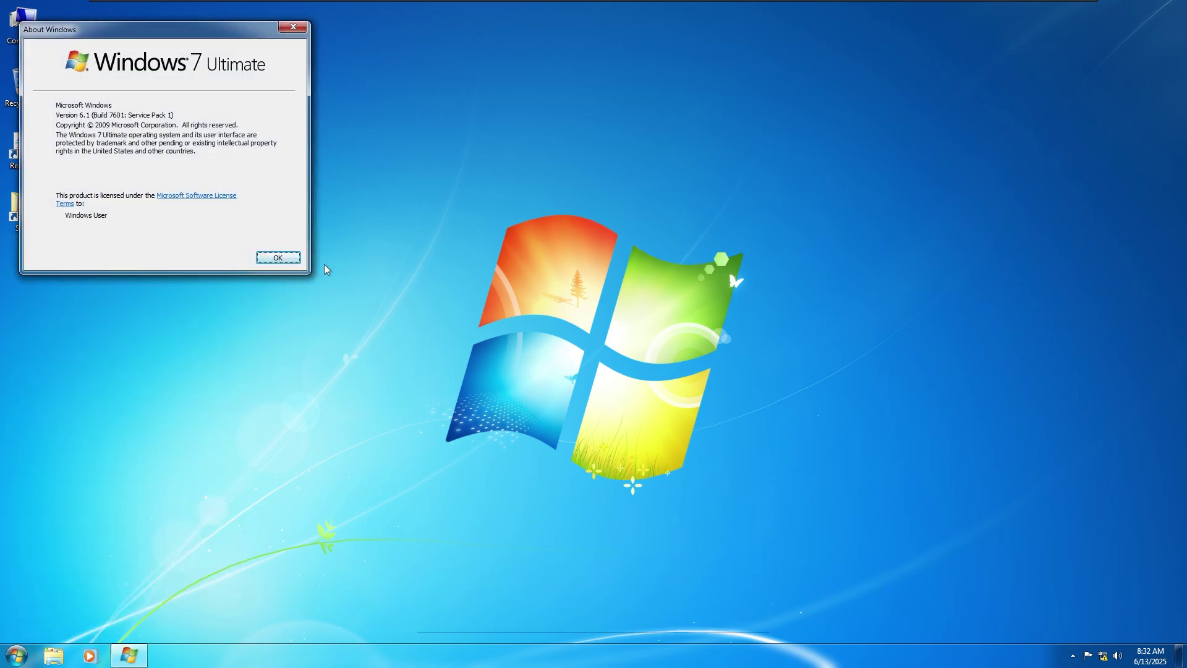
left_click_drag(184, 28, 660, 101)
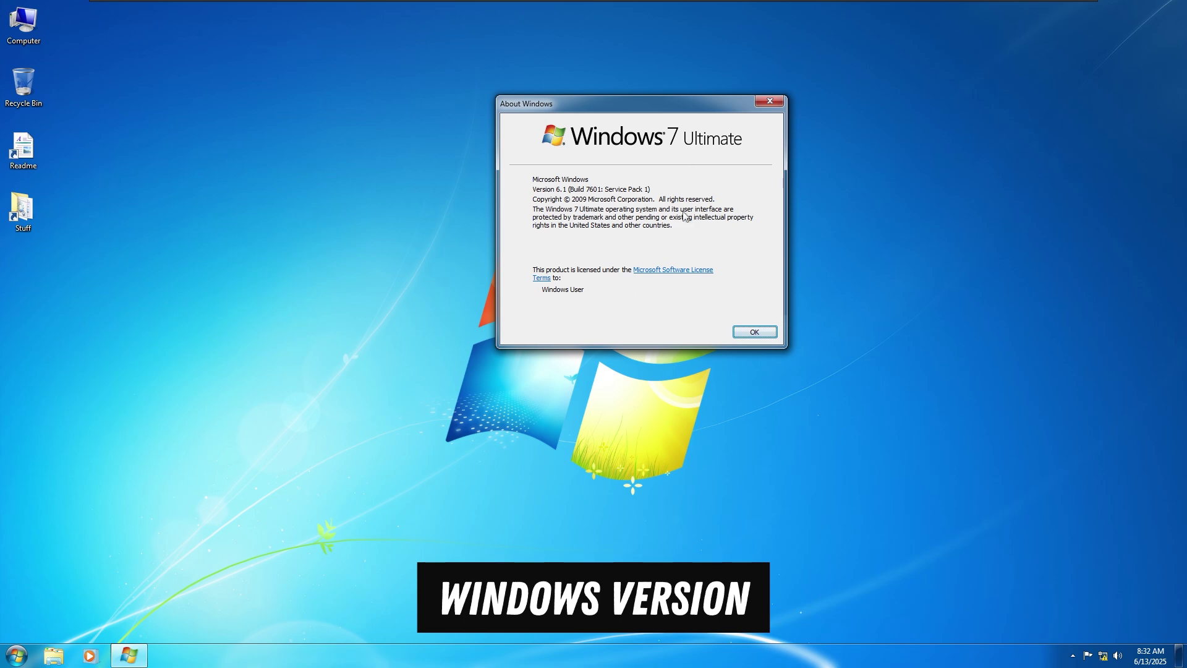
left_click(754, 332)
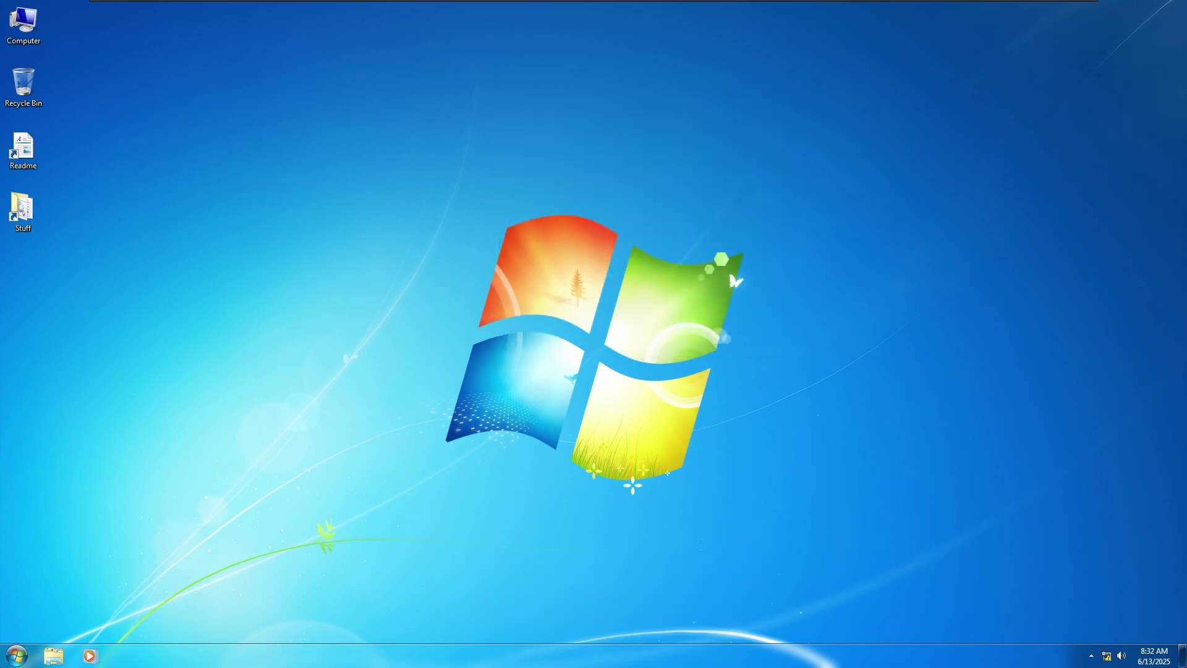
Step: Check the used and free space of Local Disk (C:) in its properties and view the drive's root folders
key("super")
left_click(185, 446)
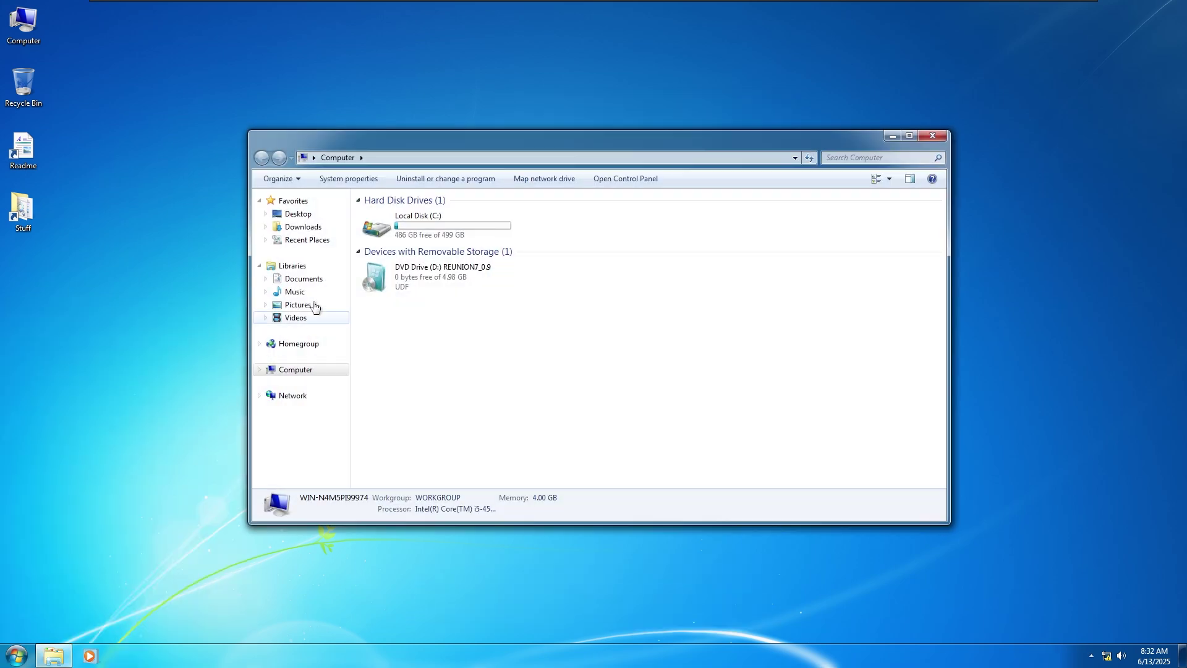
left_click(458, 225)
right_click(458, 225)
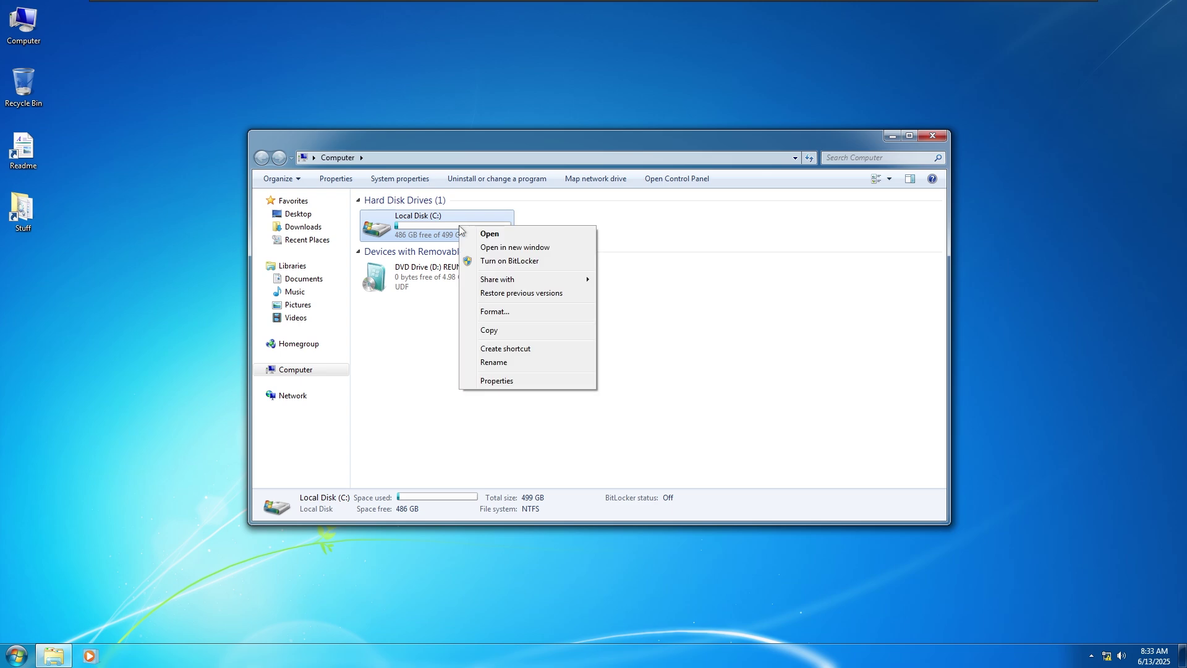
left_click(510, 381)
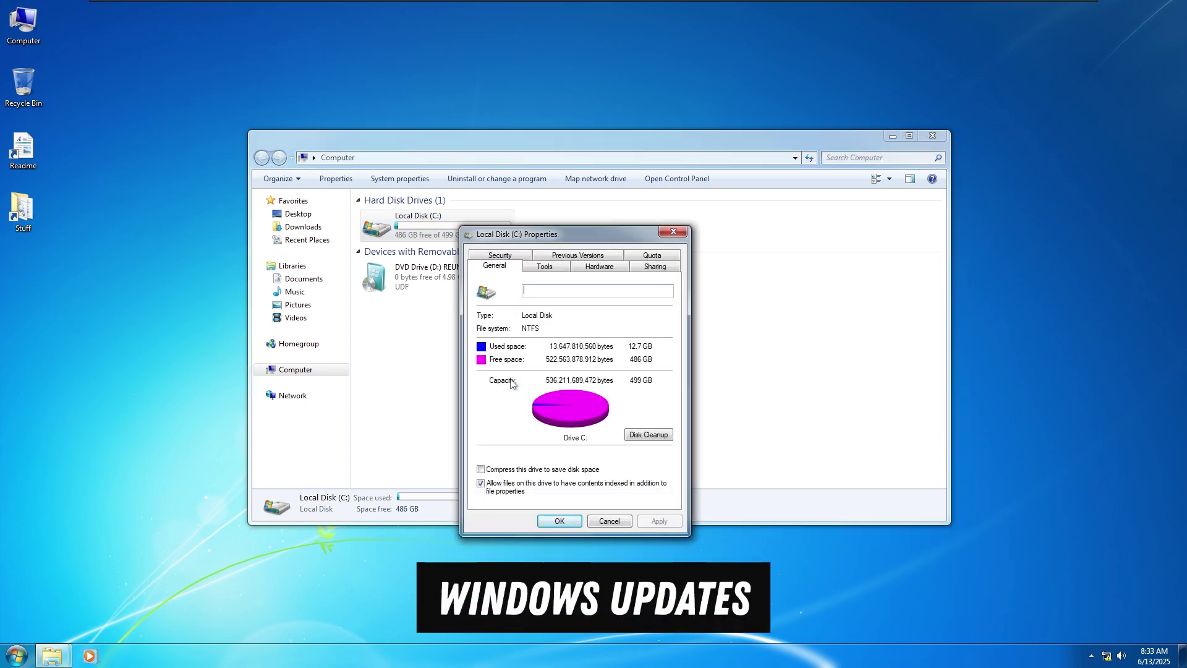
left_click(559, 521)
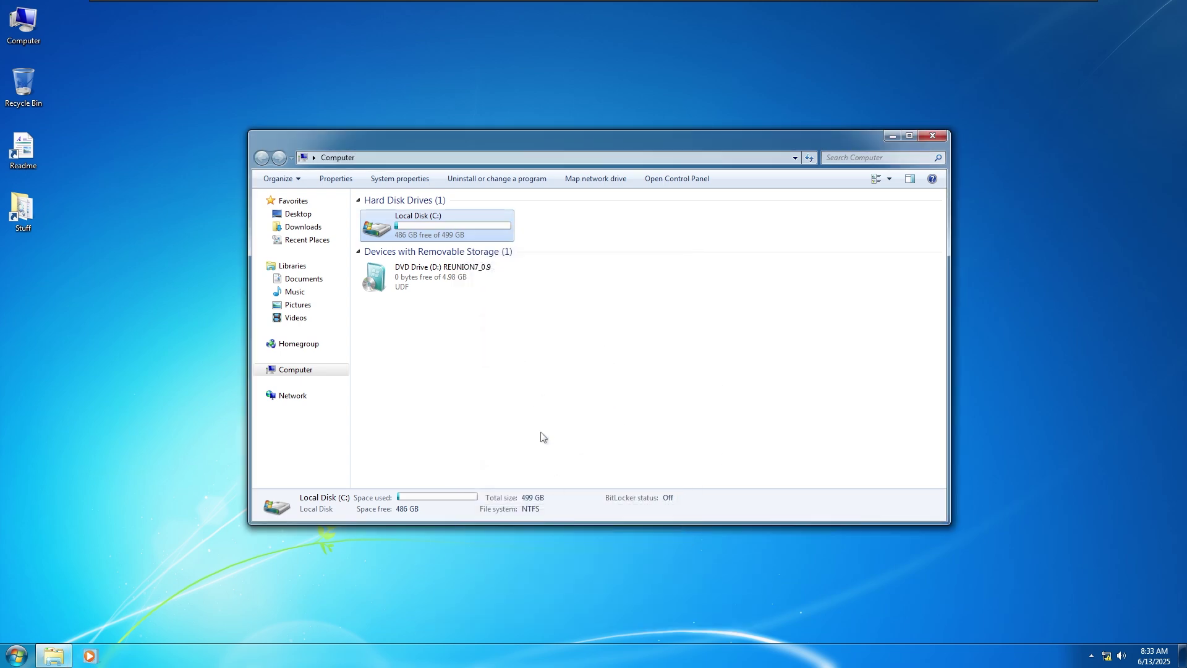
double_click(477, 231)
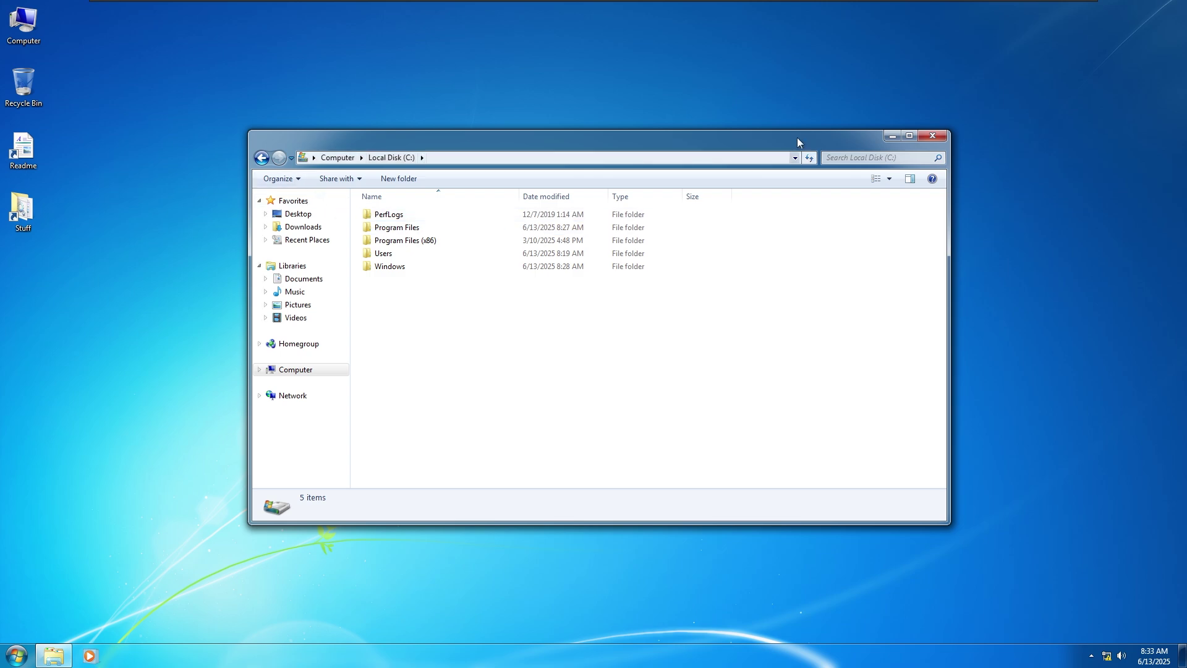
left_click(932, 137)
Step: Open Windows Update and try to check for updates
key("super")
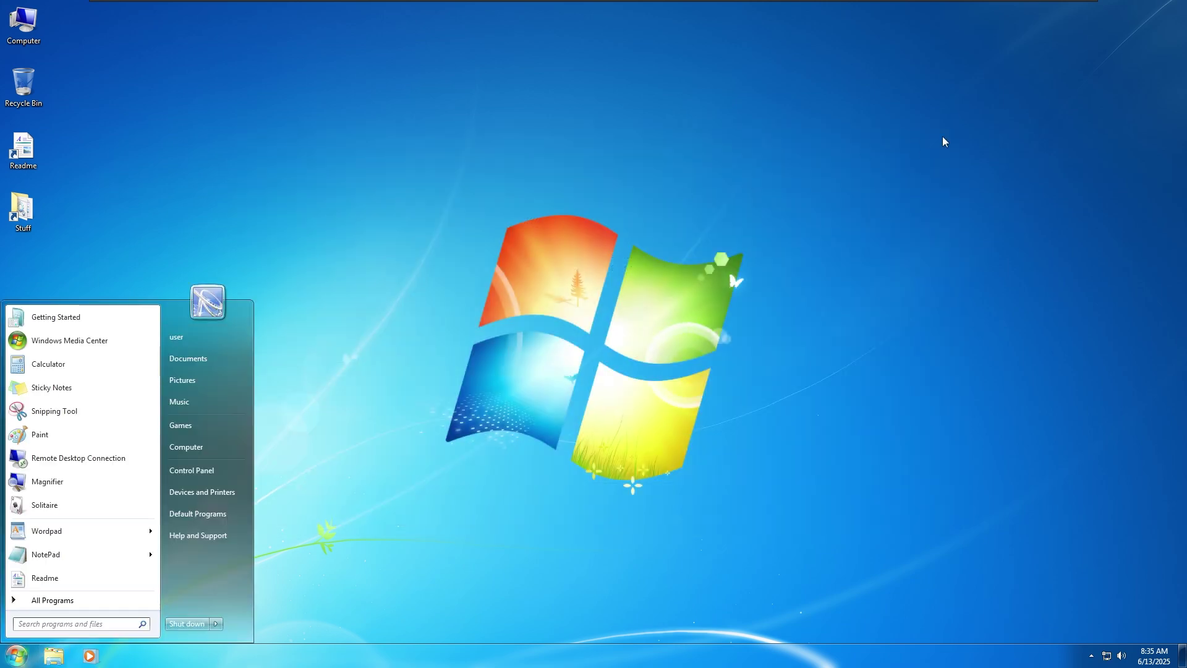
type("upda")
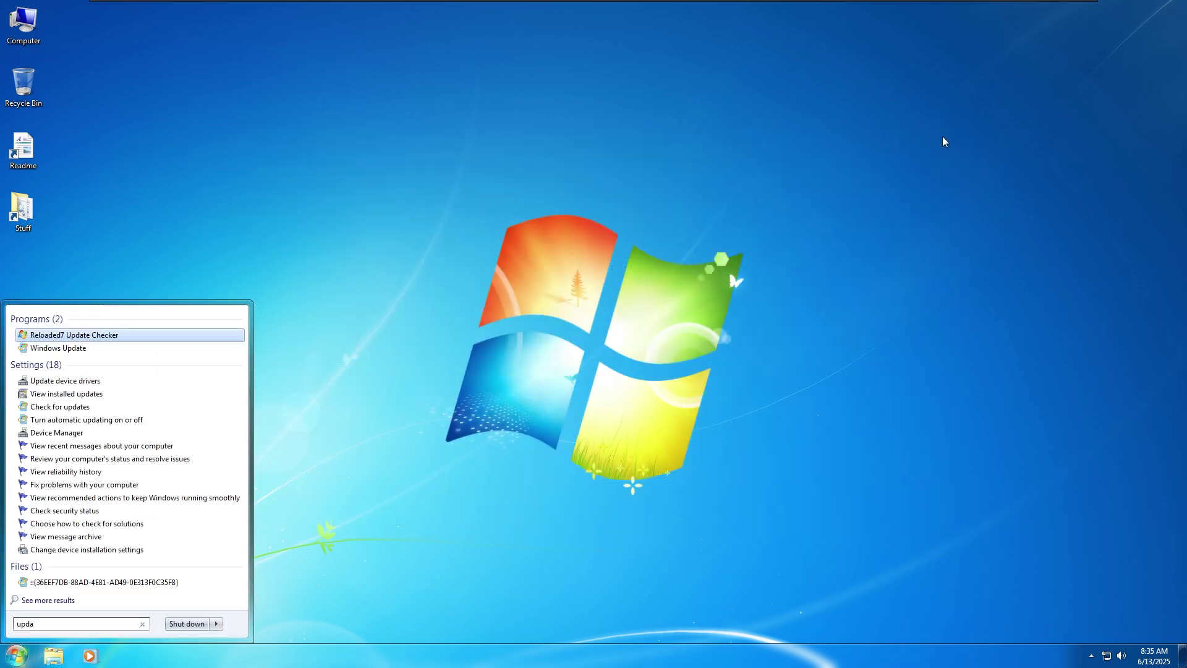
left_click(62, 349)
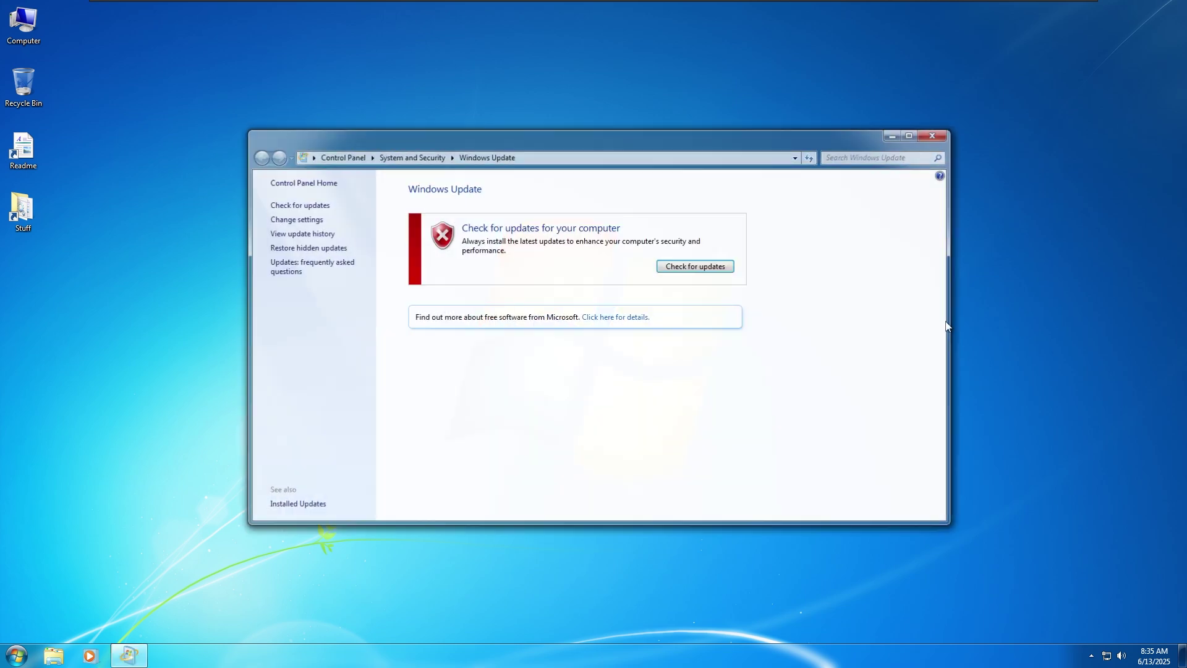
left_click(676, 269)
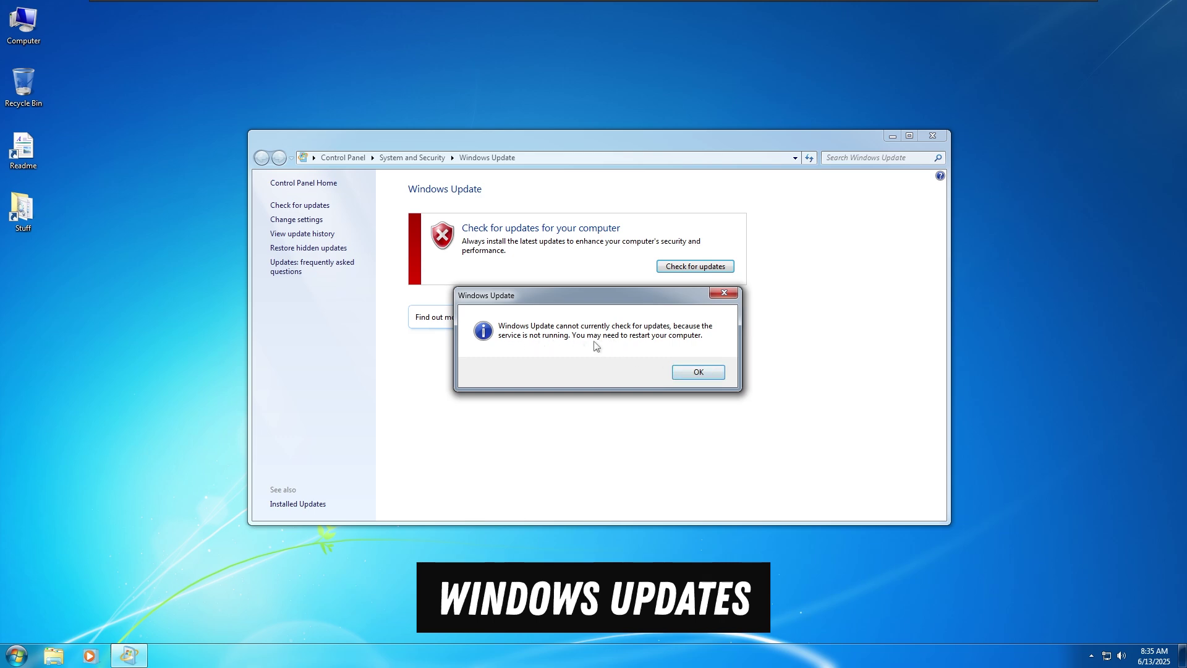
left_click(707, 373)
Step: Open the Services console and move its window to the middle of the desktop
key("super")
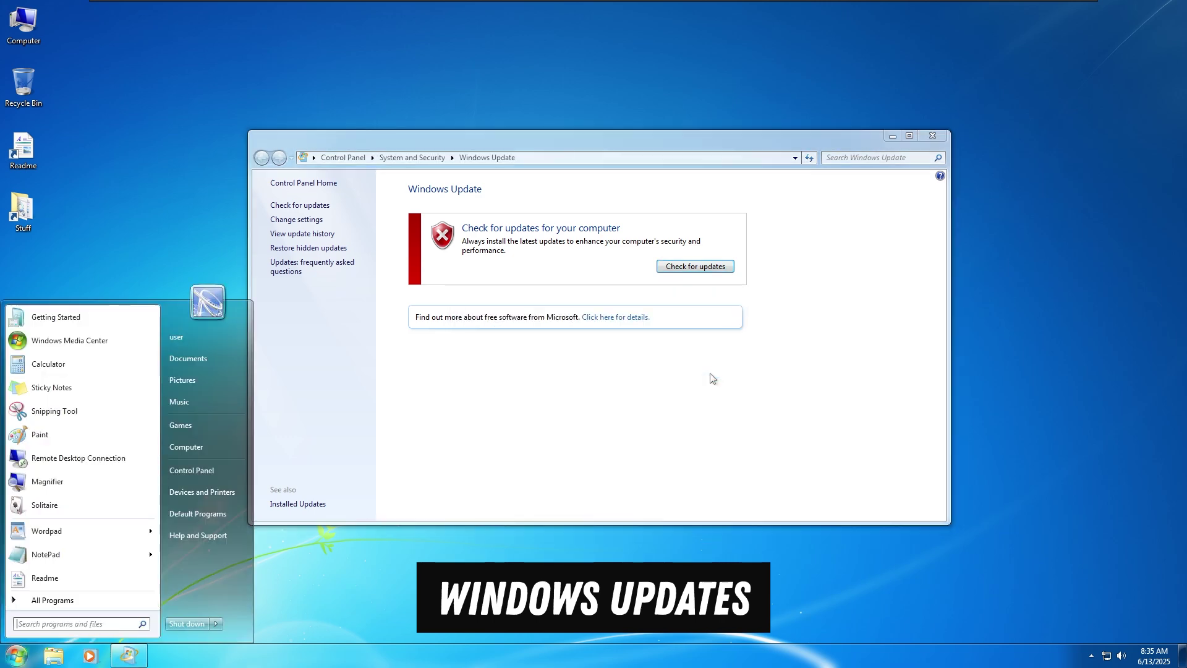
type("services")
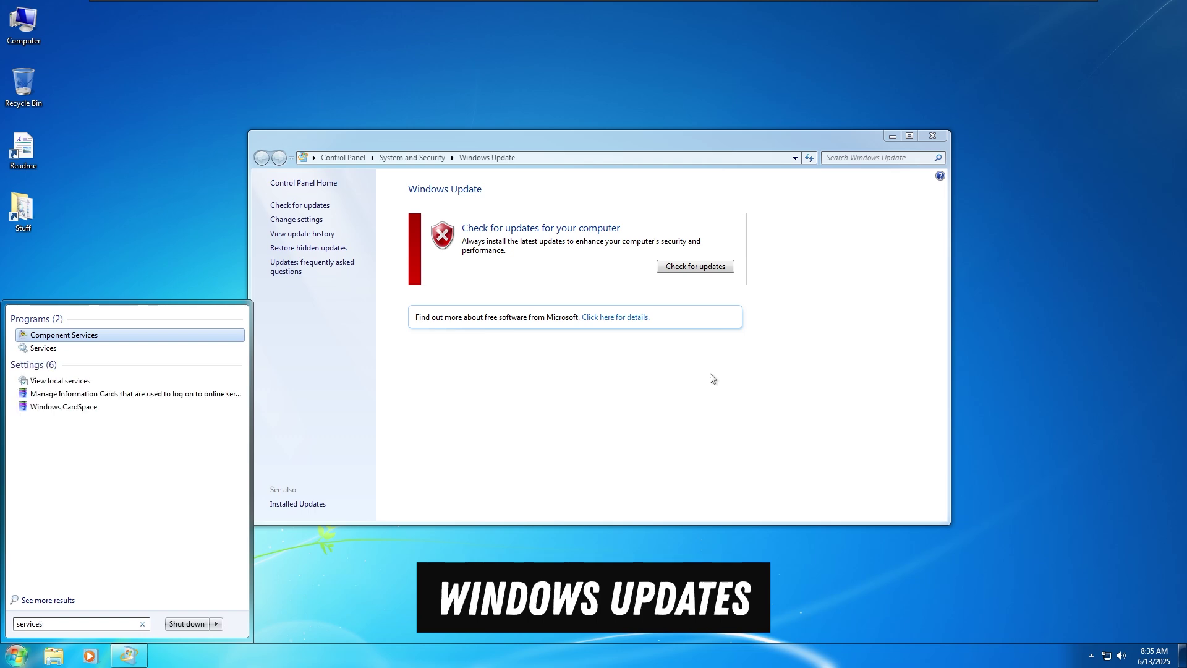
left_click(44, 348)
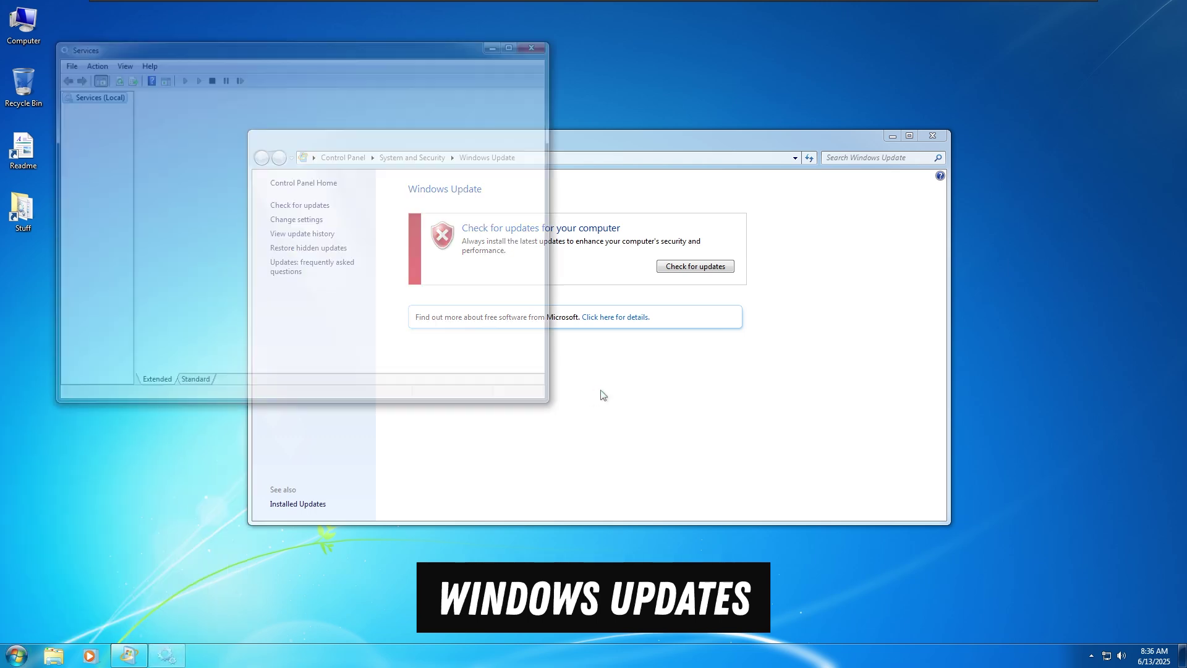
left_click_drag(428, 46, 713, 110)
Step: Set the Windows Update service's startup type to Automatic, apply the change, and close the Services console
scroll(686, 311, "down", 15)
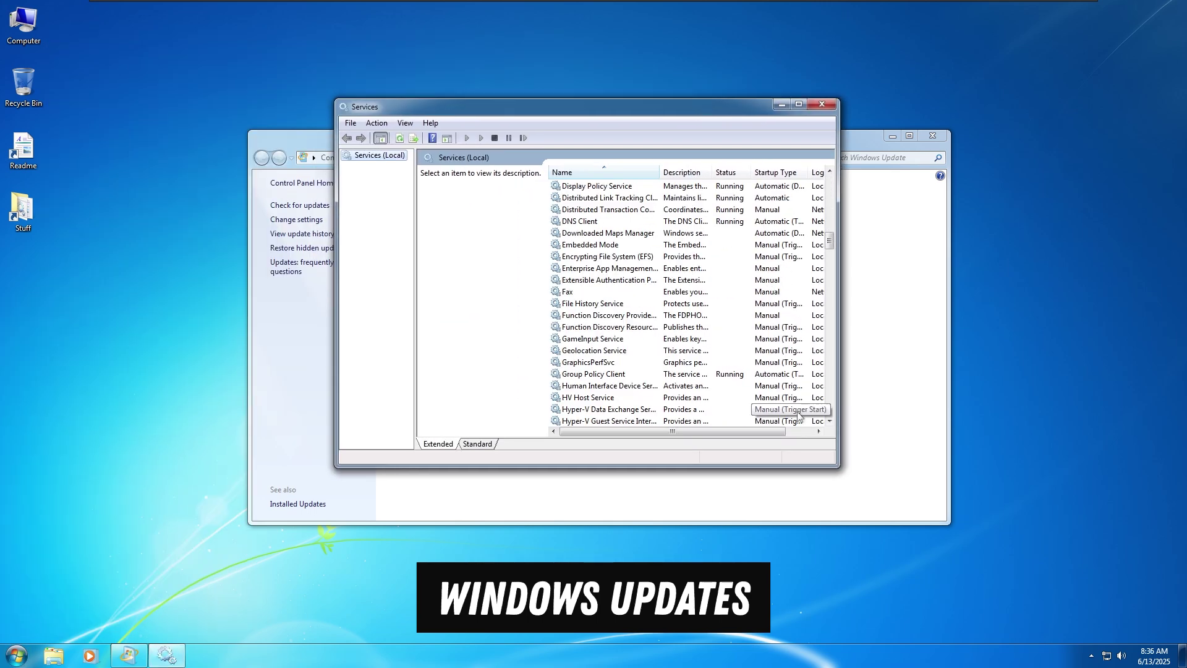
scroll(779, 370, "down", 20)
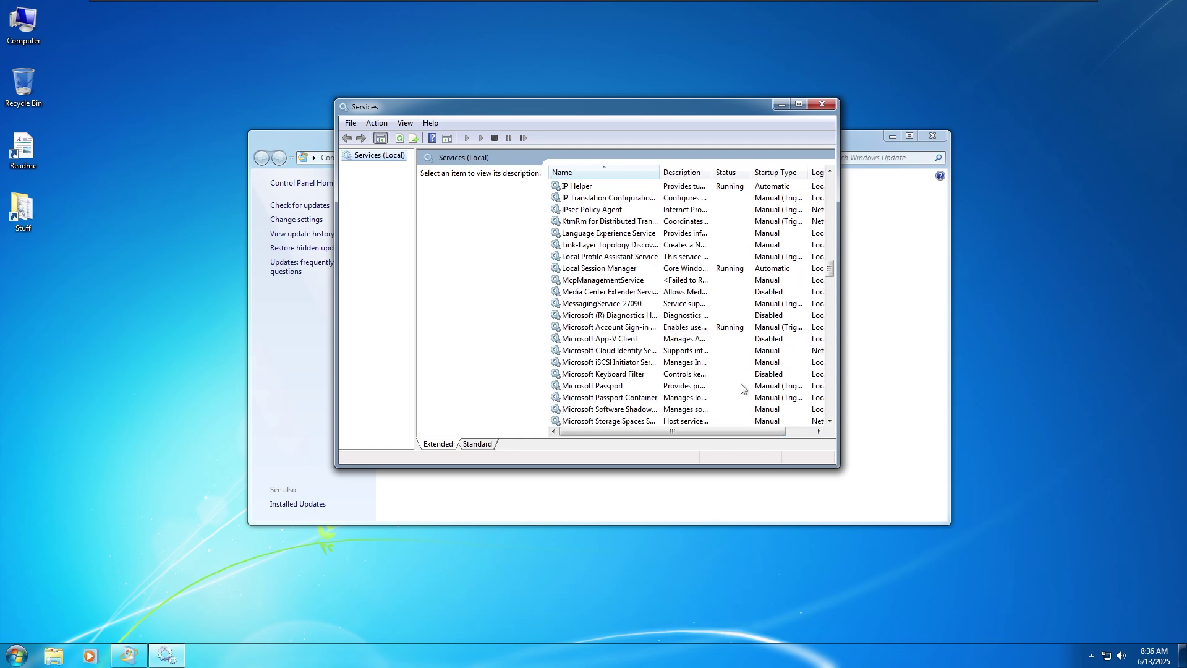
scroll(779, 369, "down", 5)
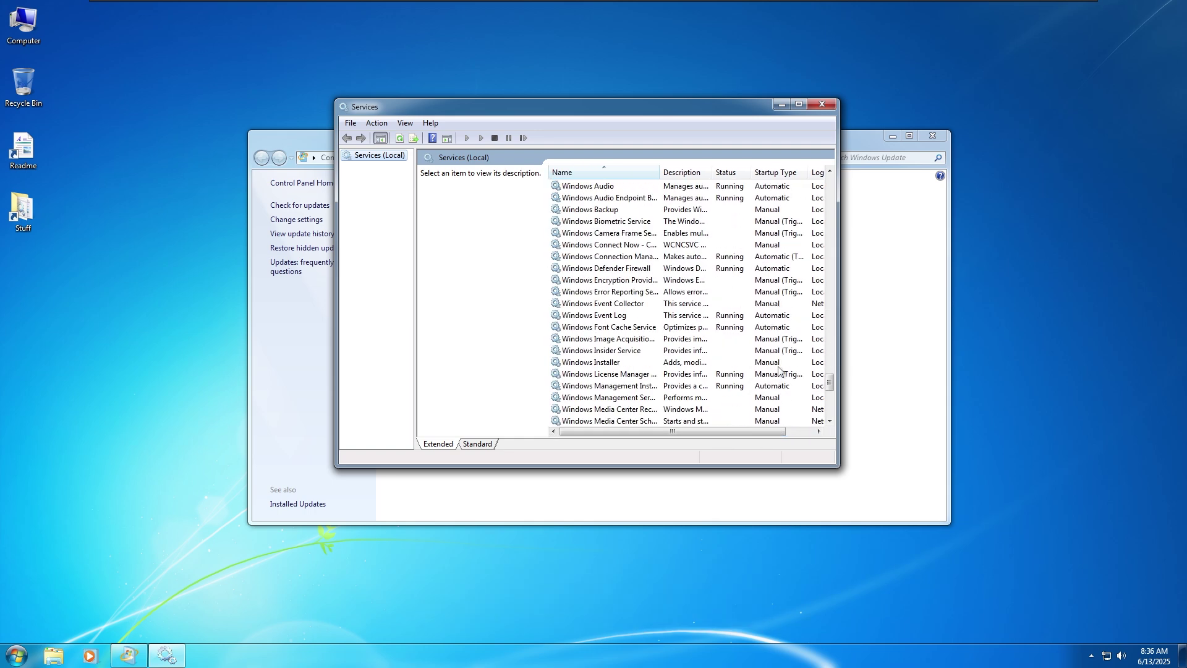
scroll(779, 369, "down", 7)
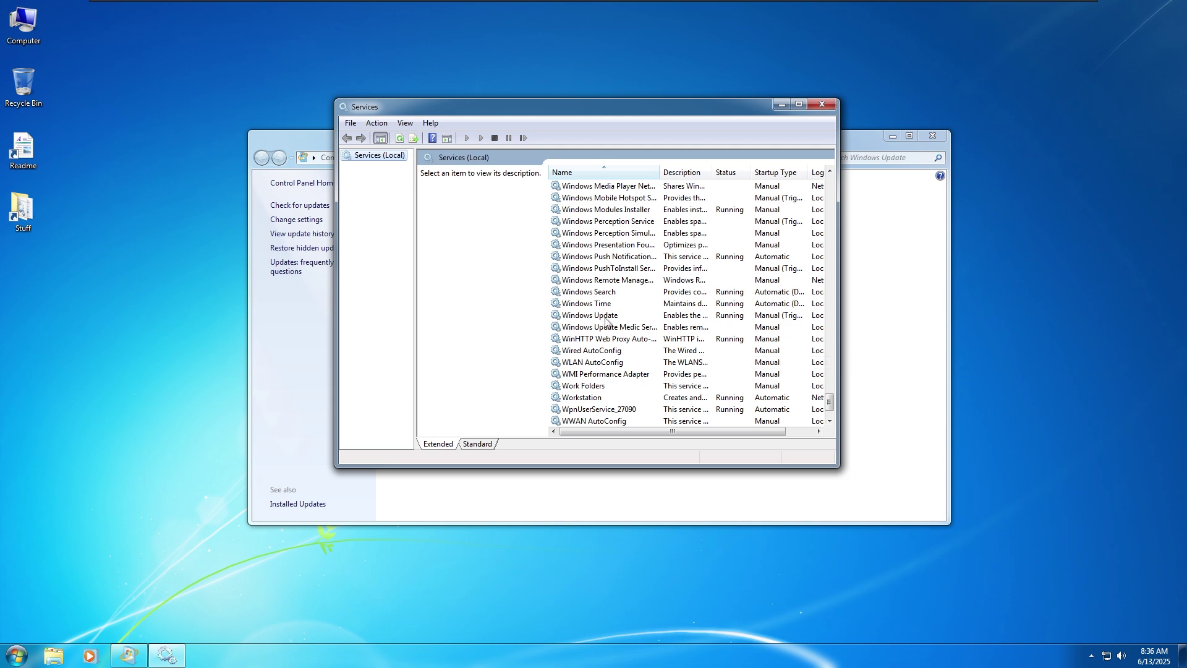
double_click(606, 318)
left_click(598, 280)
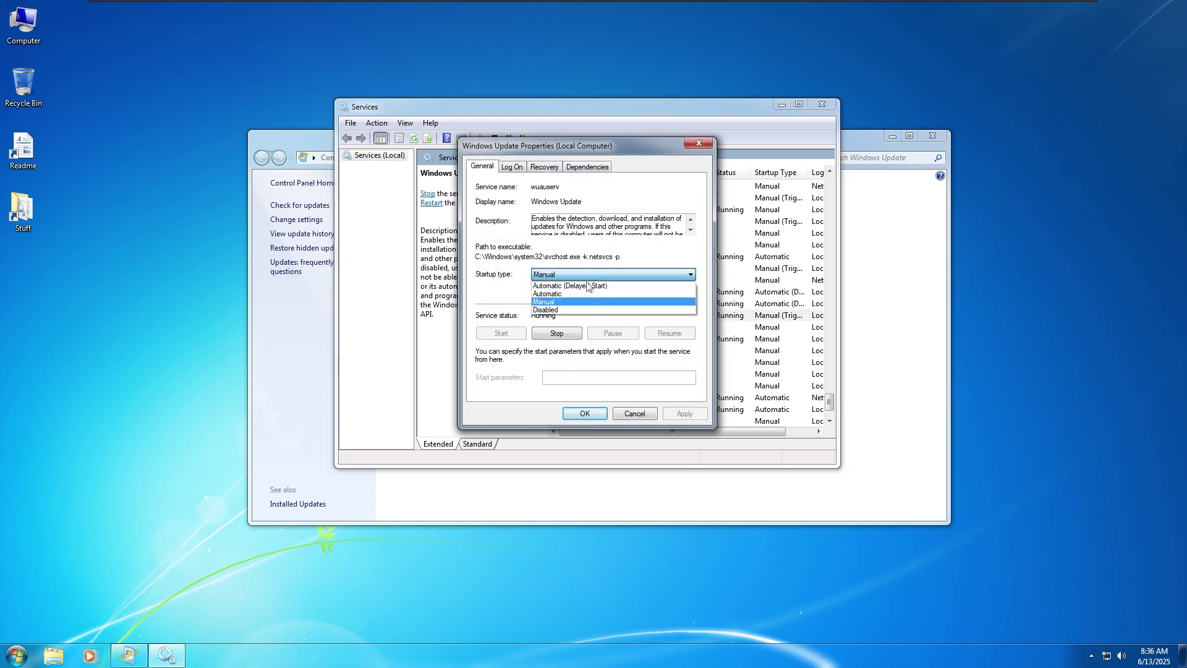
left_click(551, 293)
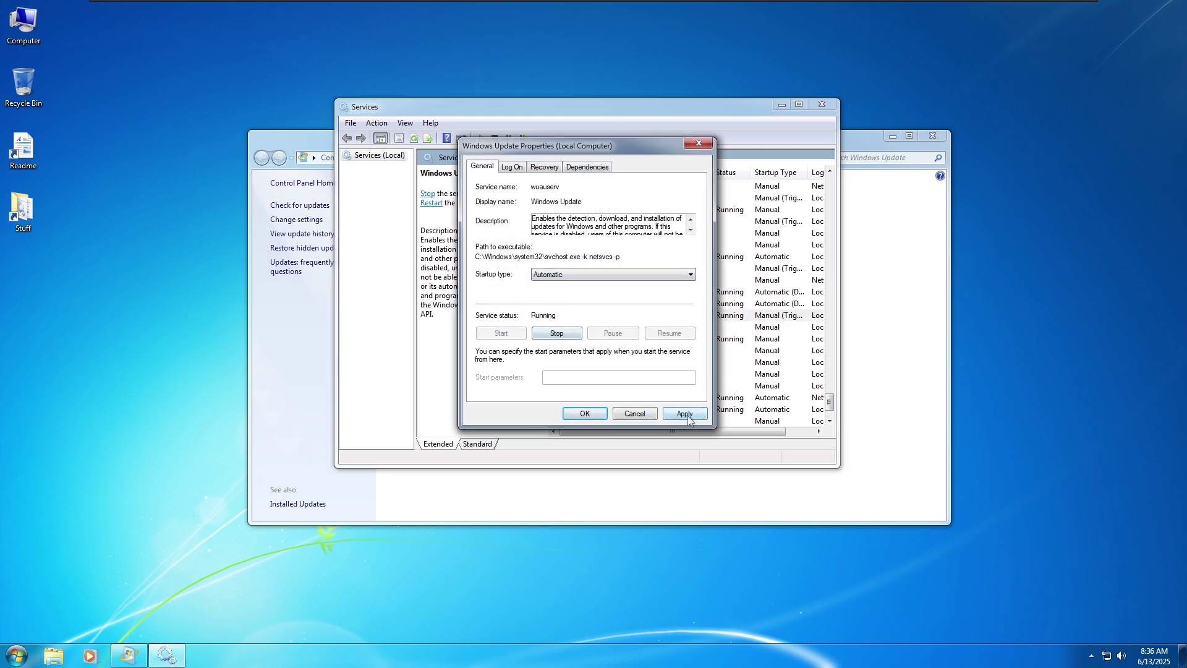
left_click(687, 419)
left_click(586, 415)
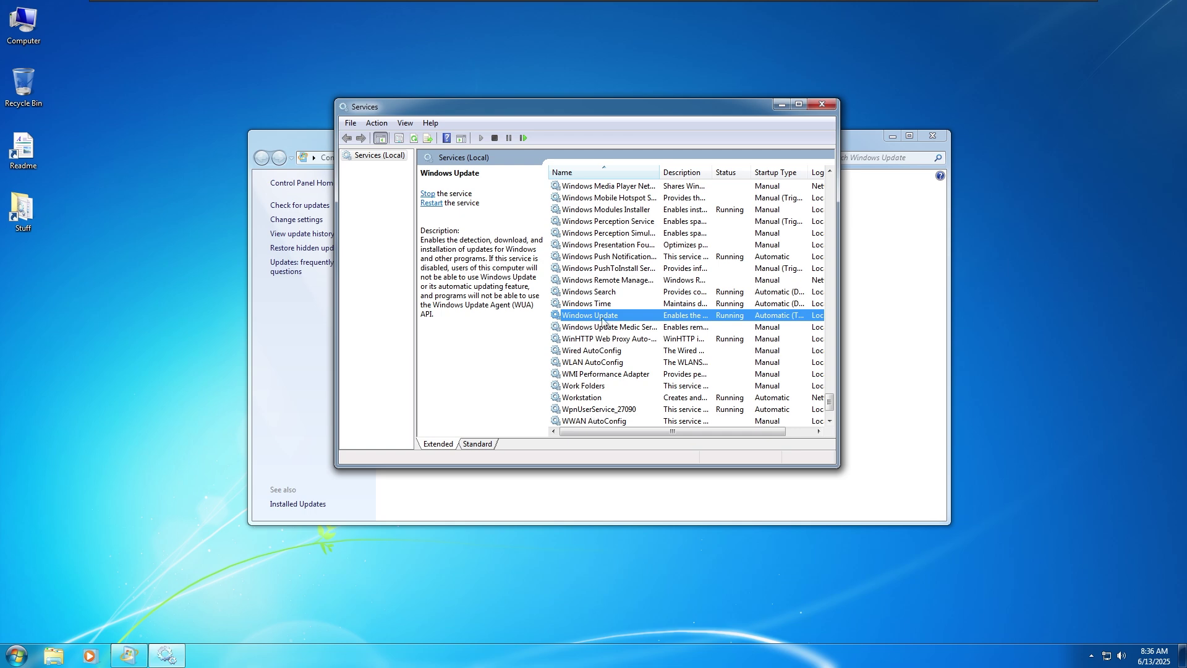
scroll(602, 322, "up", 5)
left_click(822, 105)
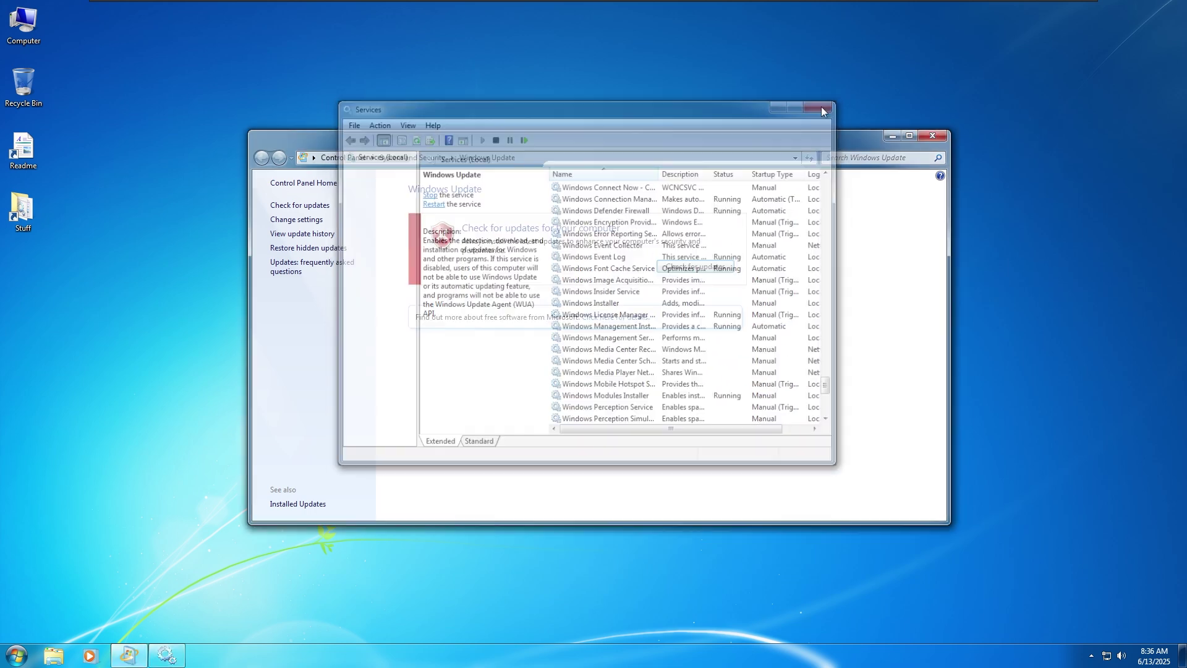
Step: Restart the computer
left_click(17, 654)
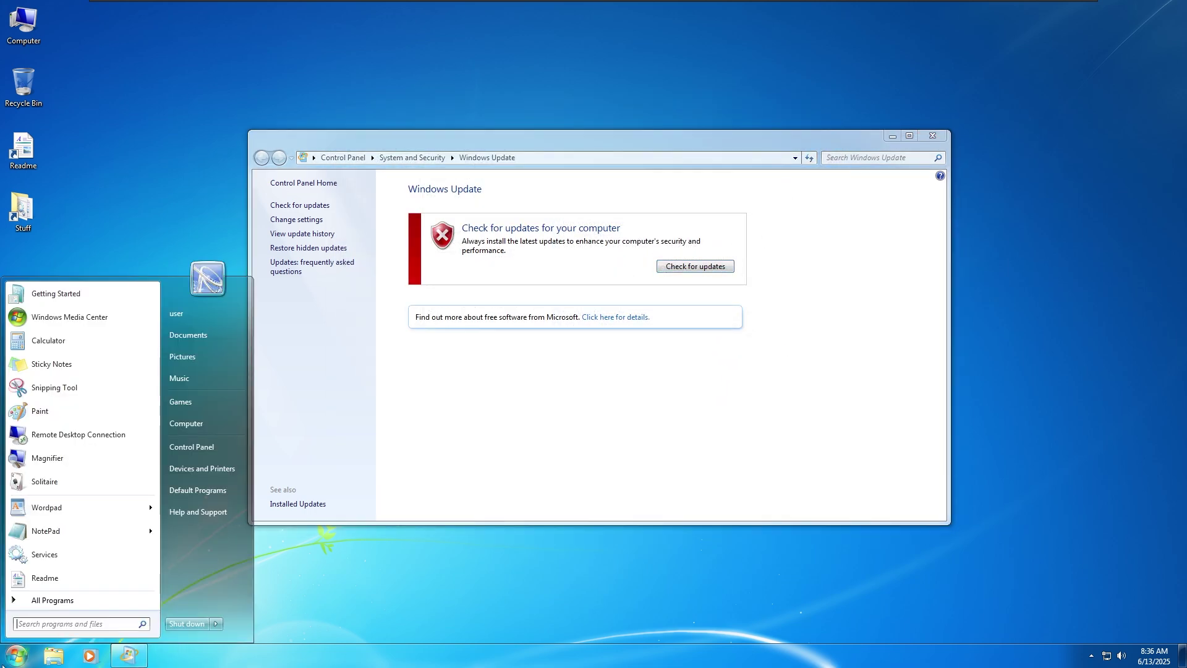
left_click(219, 623)
left_click(268, 606)
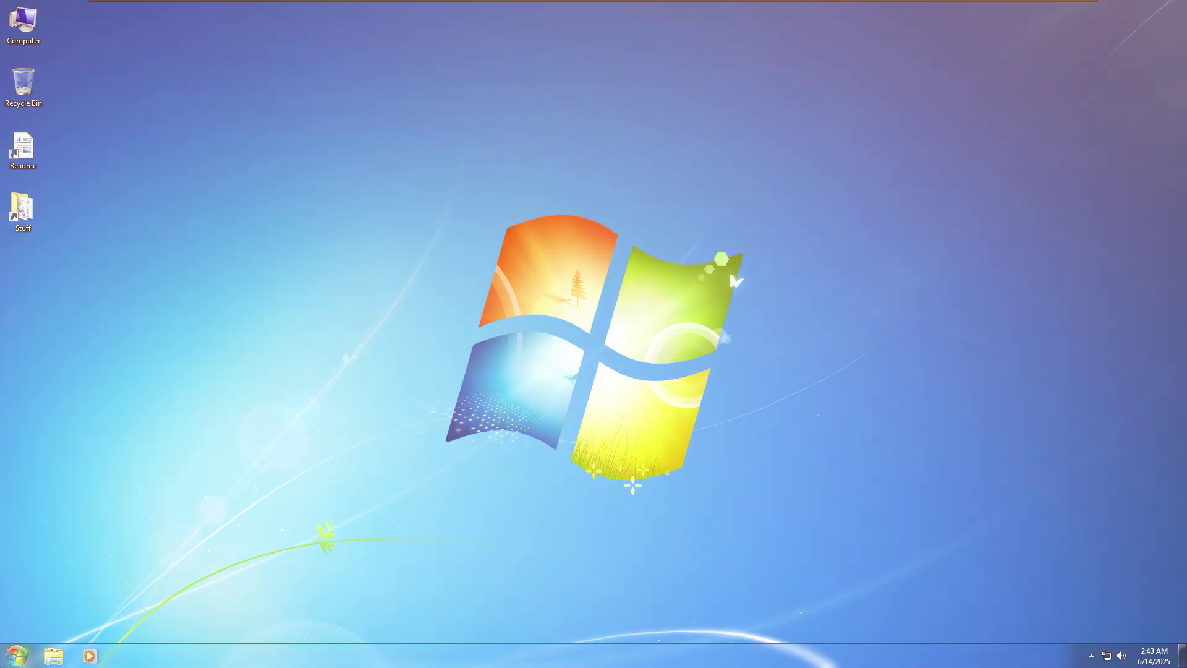
Step: Reopen Windows Update, try twice to check for updates, and dismiss the message each time
key("super")
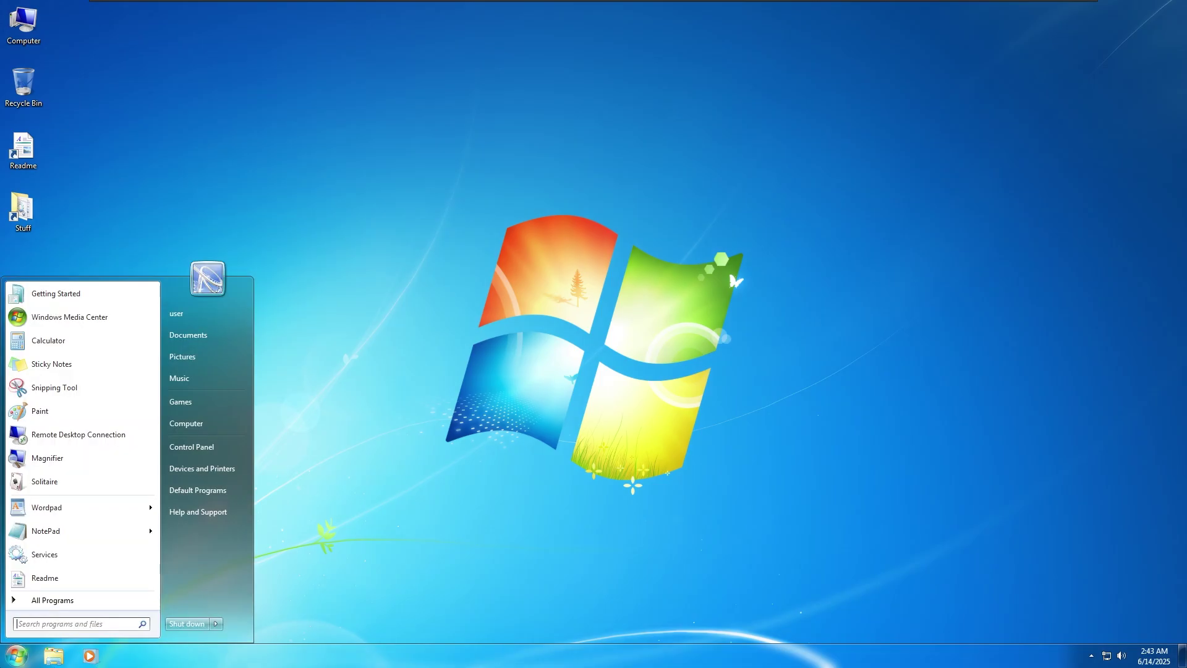
type("upda")
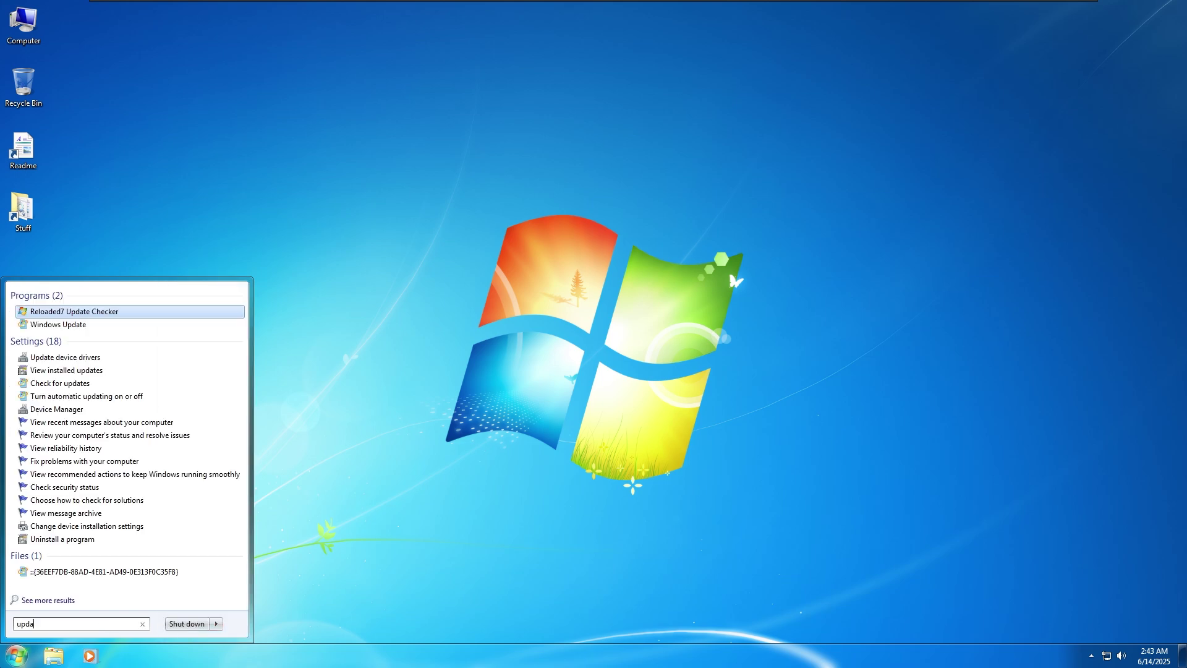
key("Return")
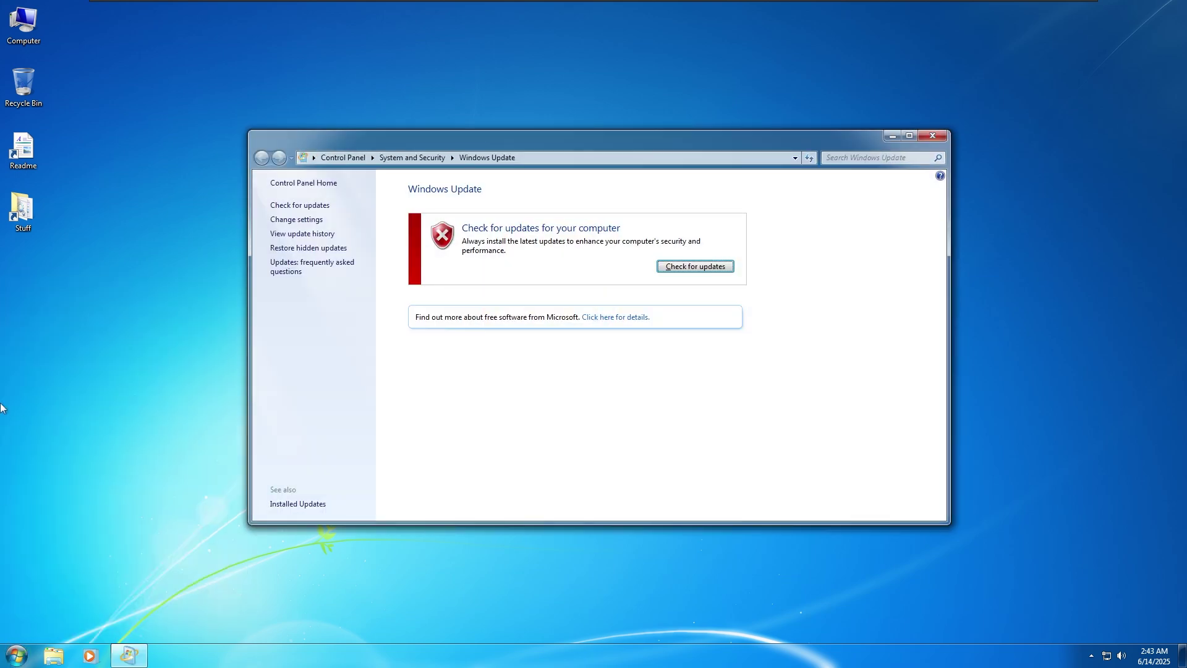
left_click(692, 267)
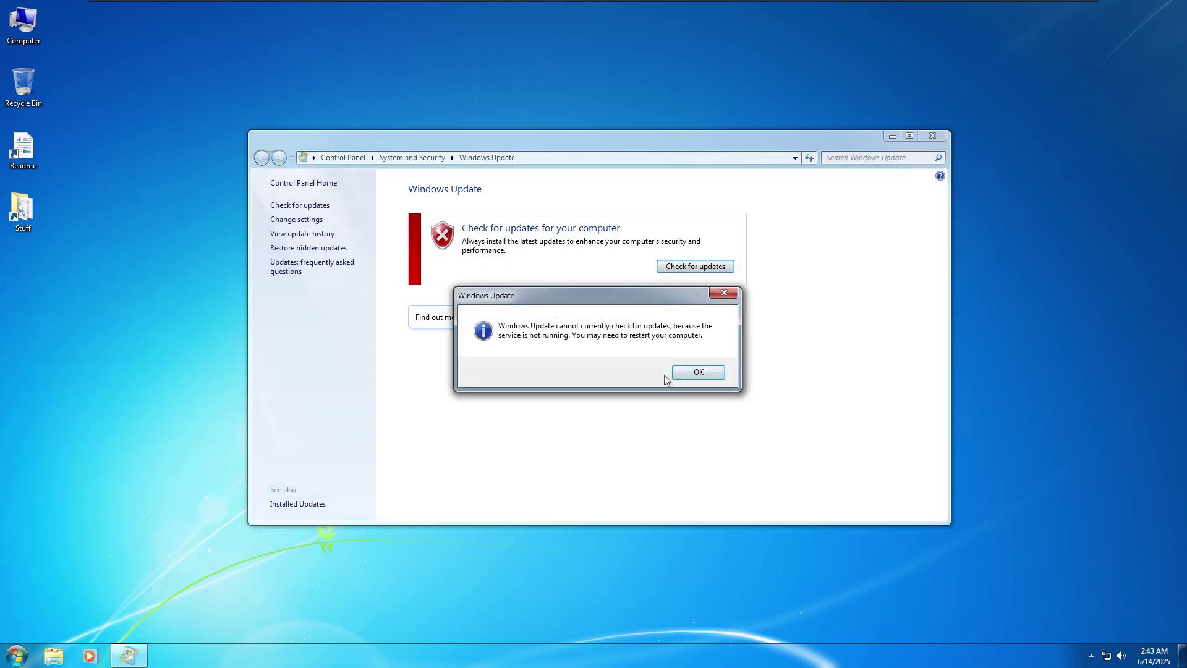
left_click(699, 371)
left_click(696, 267)
left_click(699, 372)
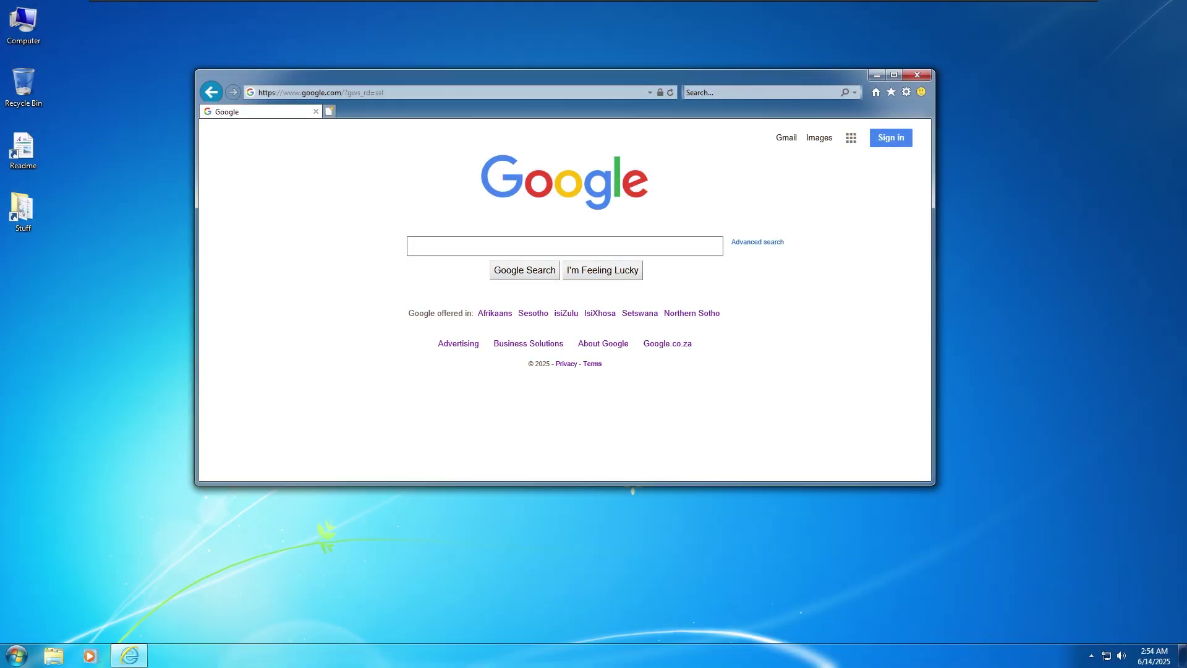
Step: Search Google for "chrome" in Internet Explorer and open the Google Chrome website from the results
left_click_drag(609, 81, 696, 82)
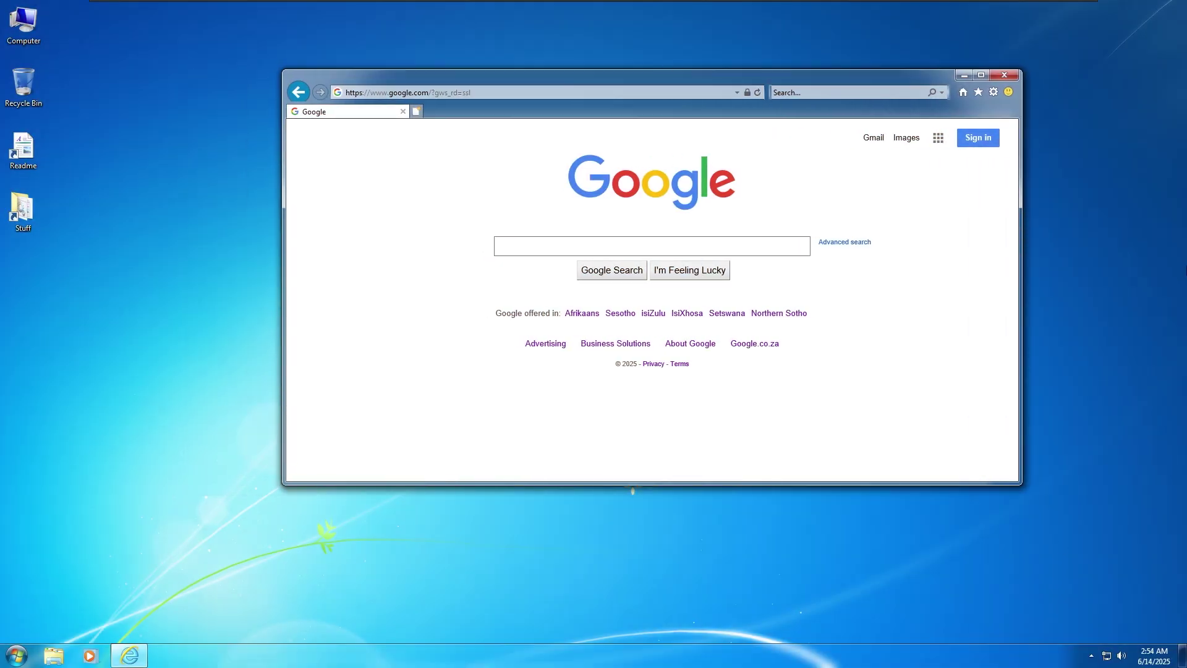
left_click(533, 250)
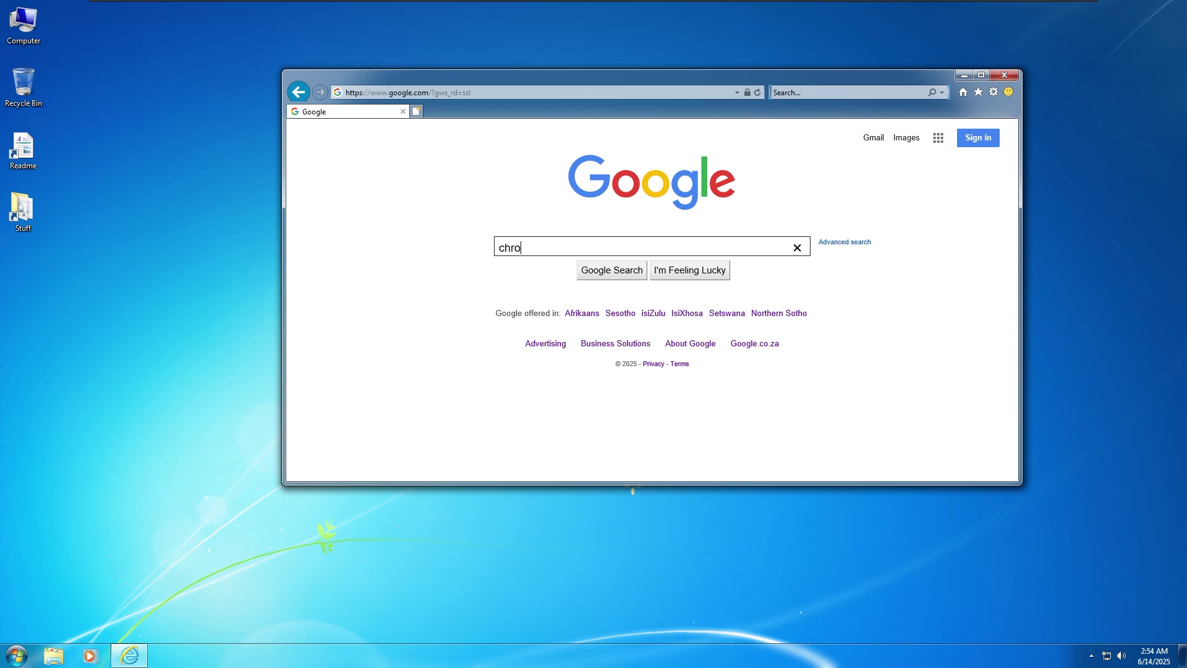
key("Return")
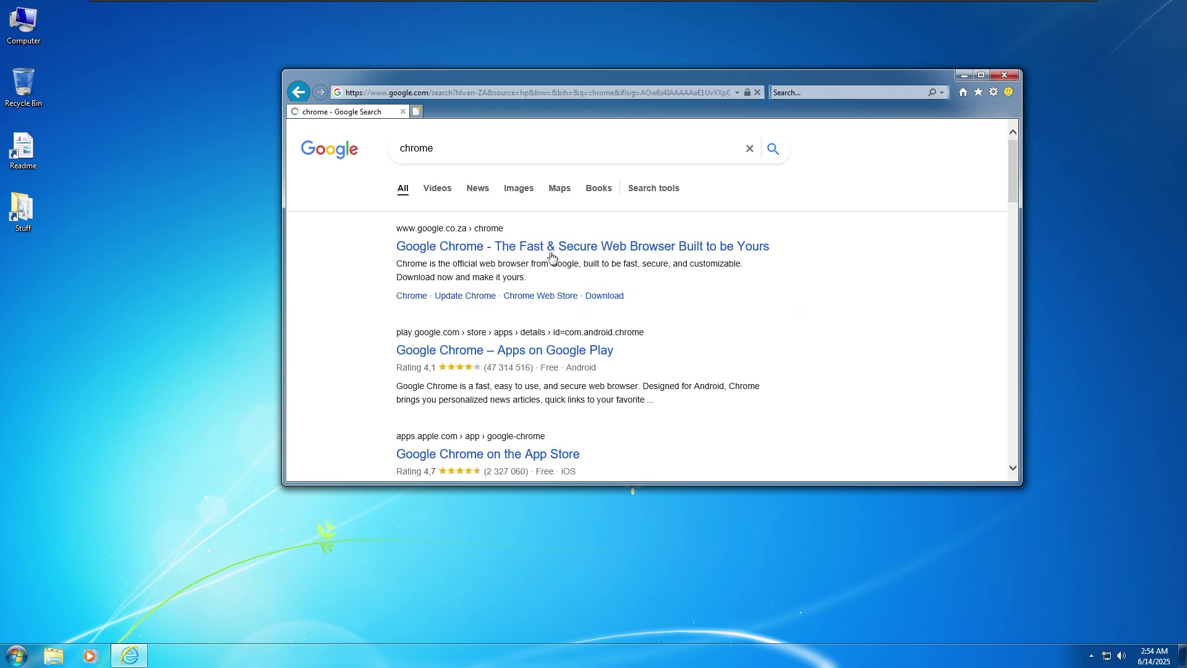
left_click(618, 247)
left_click(984, 75)
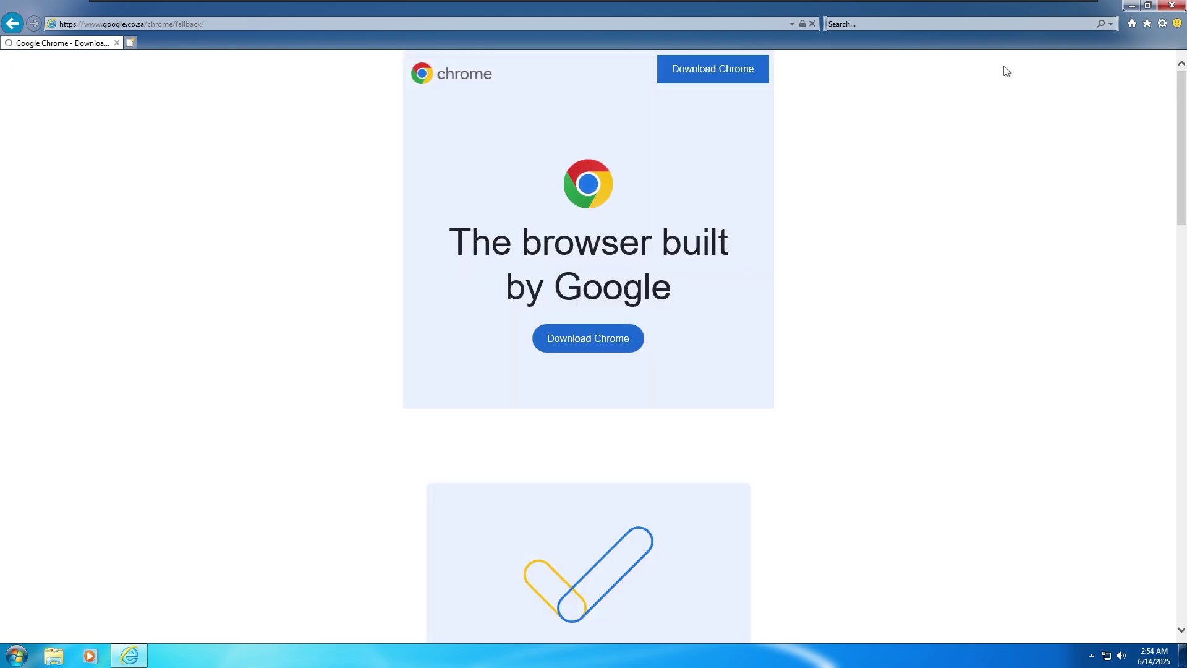
left_click(1149, 6)
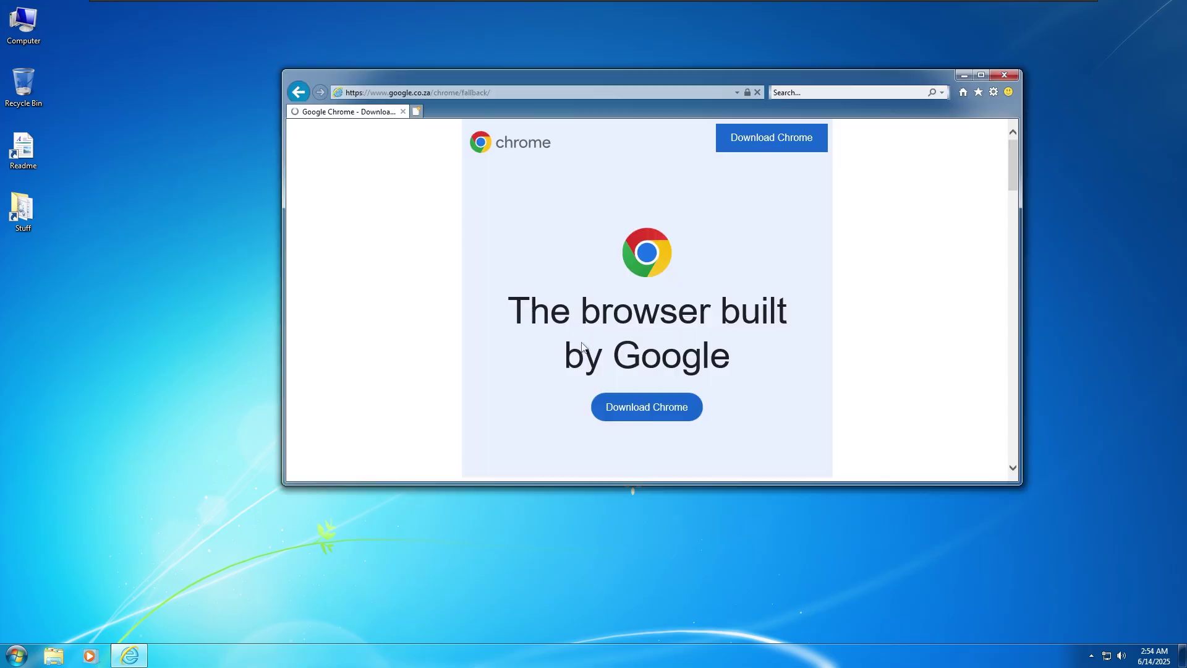
Step: Minimize the browser and view the computer's basic system information in its properties
left_click(964, 76)
left_click(16, 655)
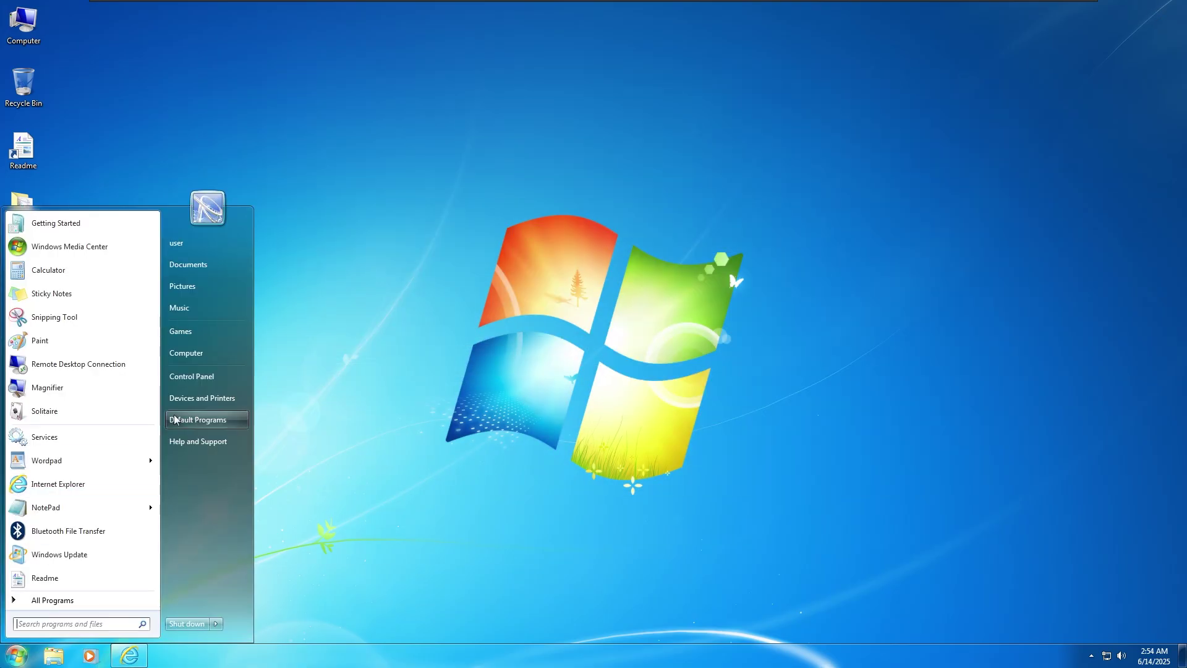
right_click(198, 356)
left_click(280, 473)
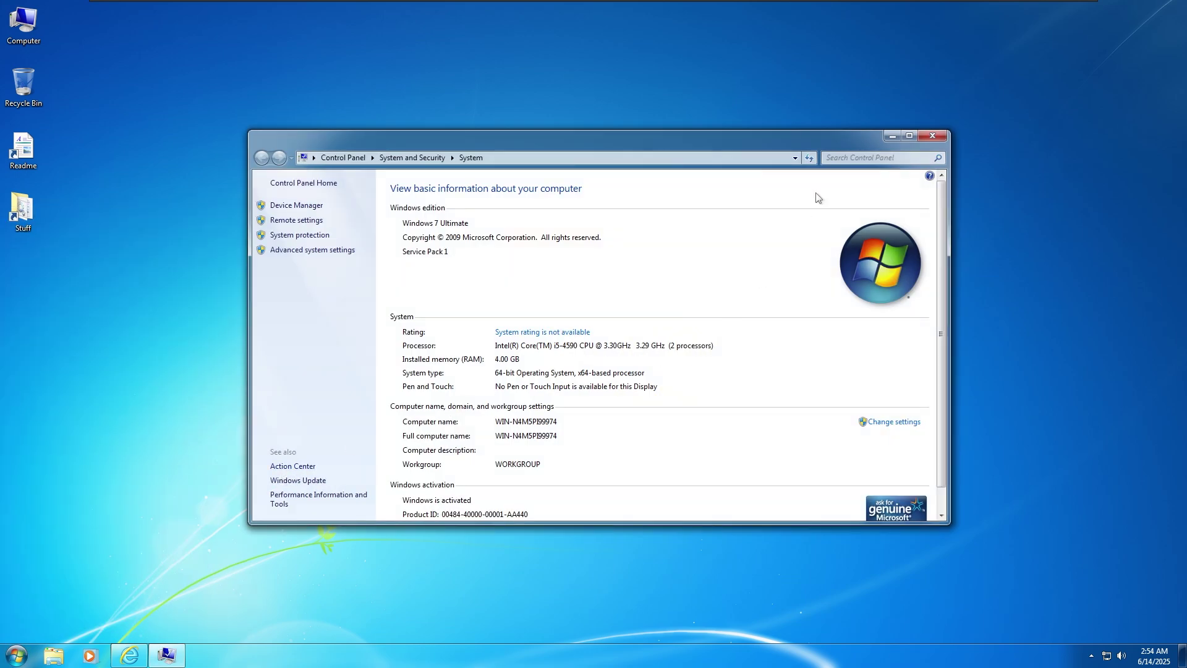
left_click(909, 137)
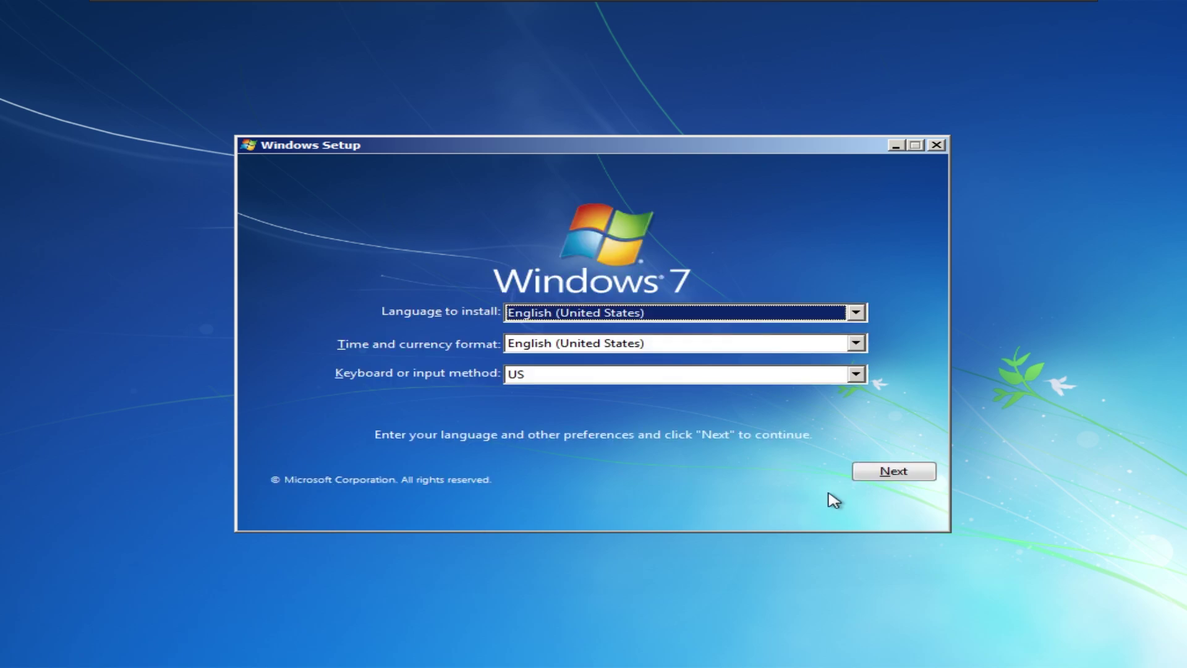
Step: Start the Windows 7 installation with English (United States) and the US keyboard, and accept the license terms
left_click(869, 475)
left_click(621, 338)
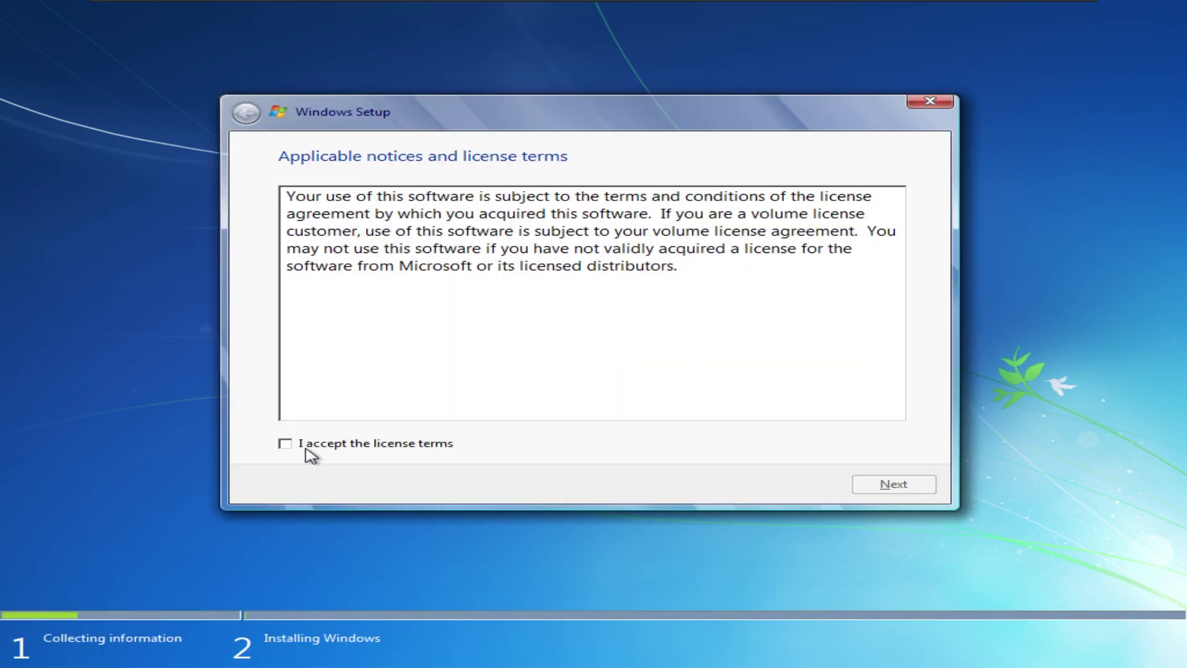
left_click(310, 456)
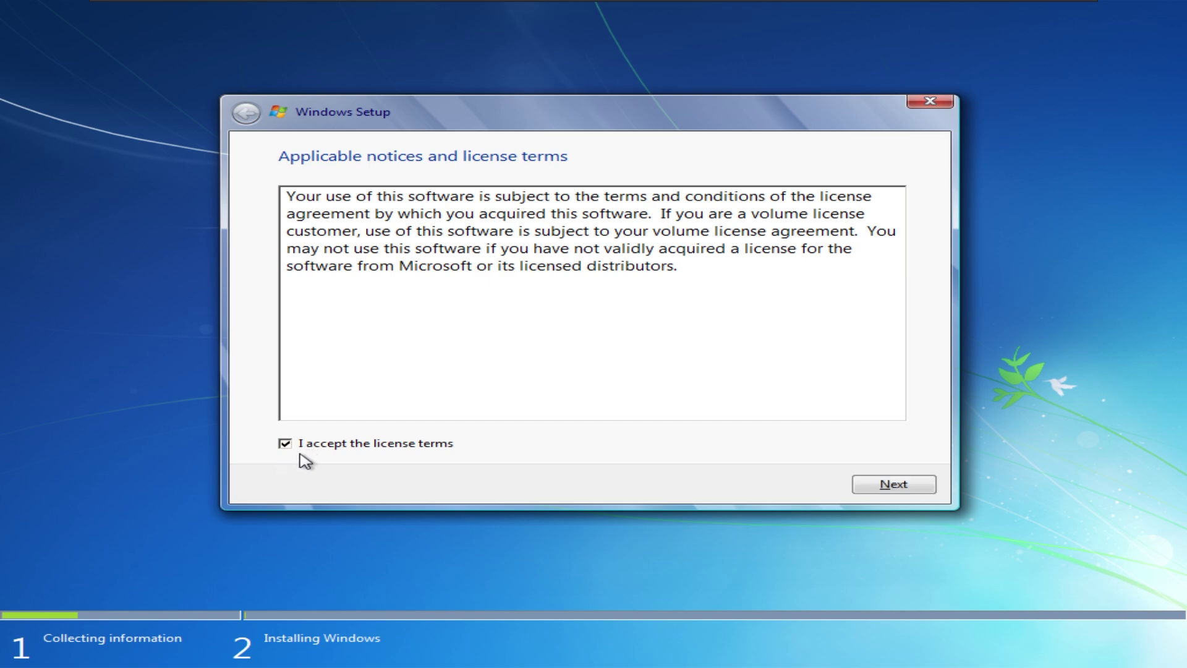
left_click(915, 489)
Step: Choose a custom installation and install Windows on the Drive 0 unallocated space
left_click(681, 323)
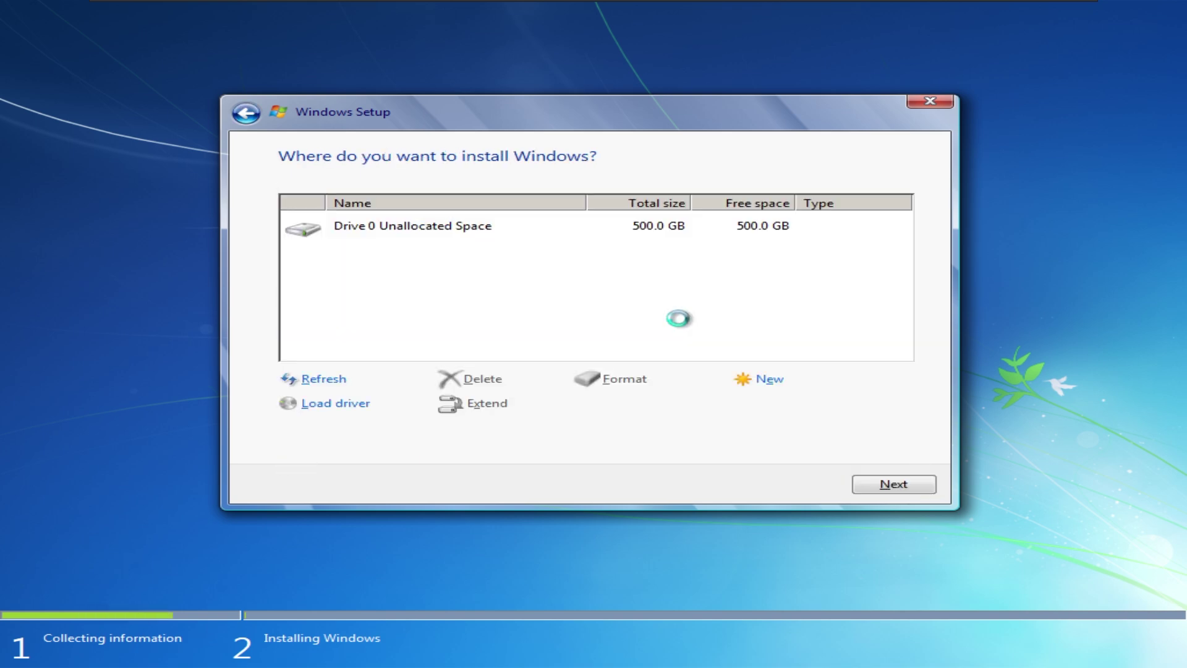
left_click(898, 480)
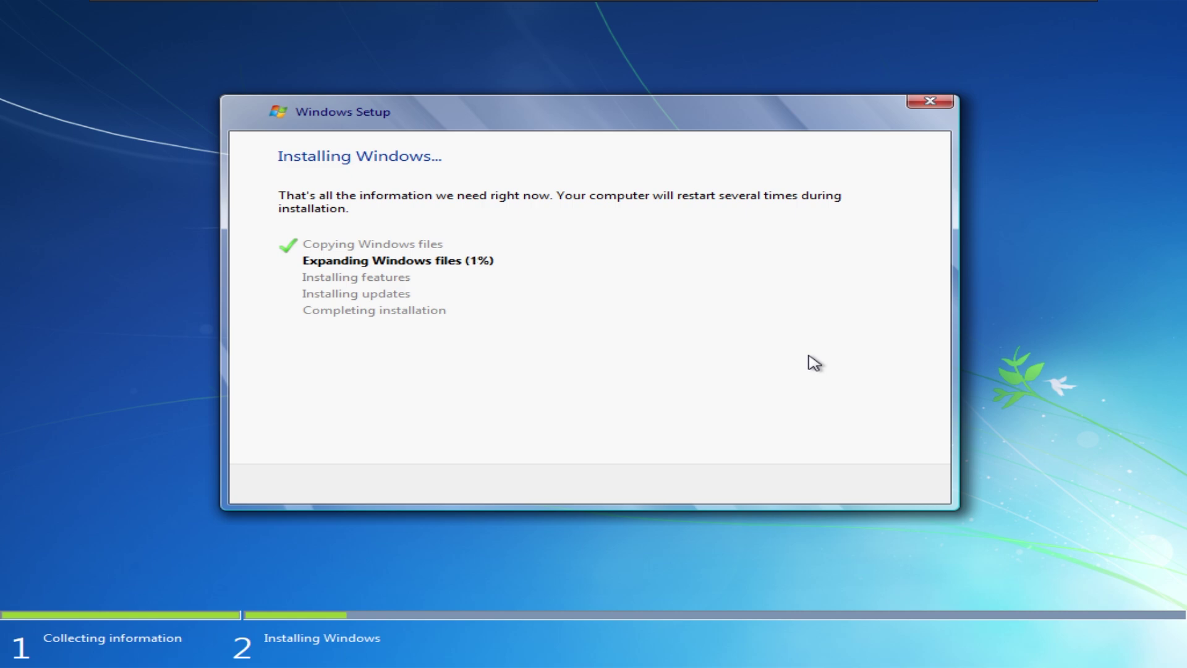
left_click(740, 363)
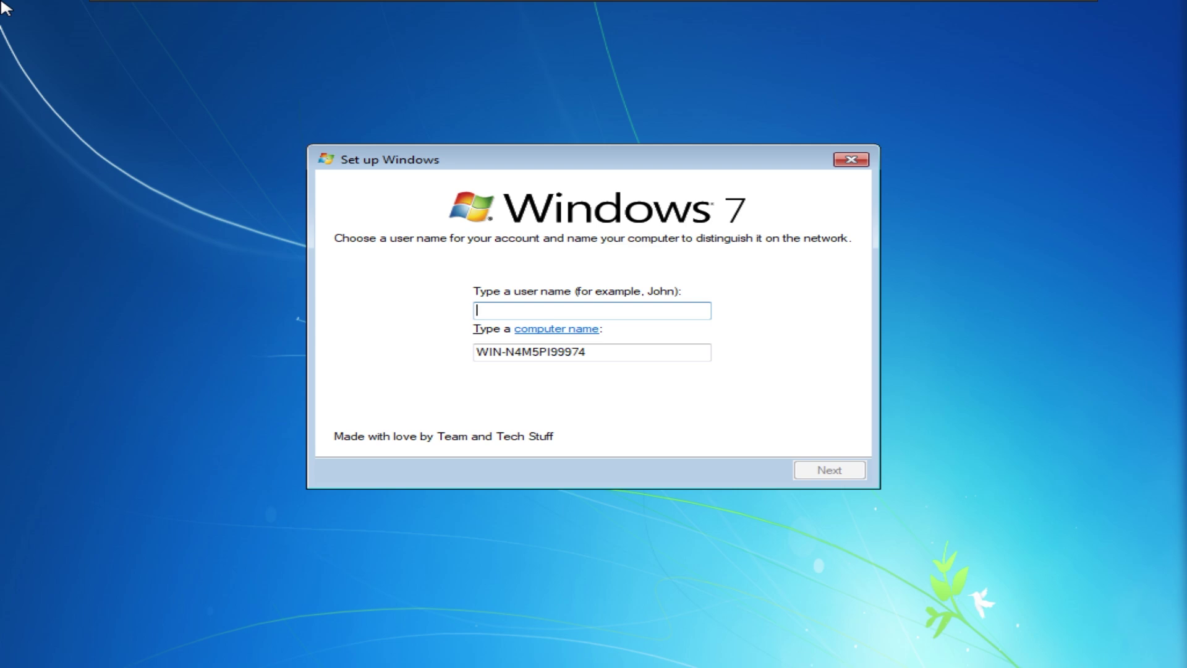
Step: Name the account "user", keep the suggested computer name, and skip the password and product key
type("user")
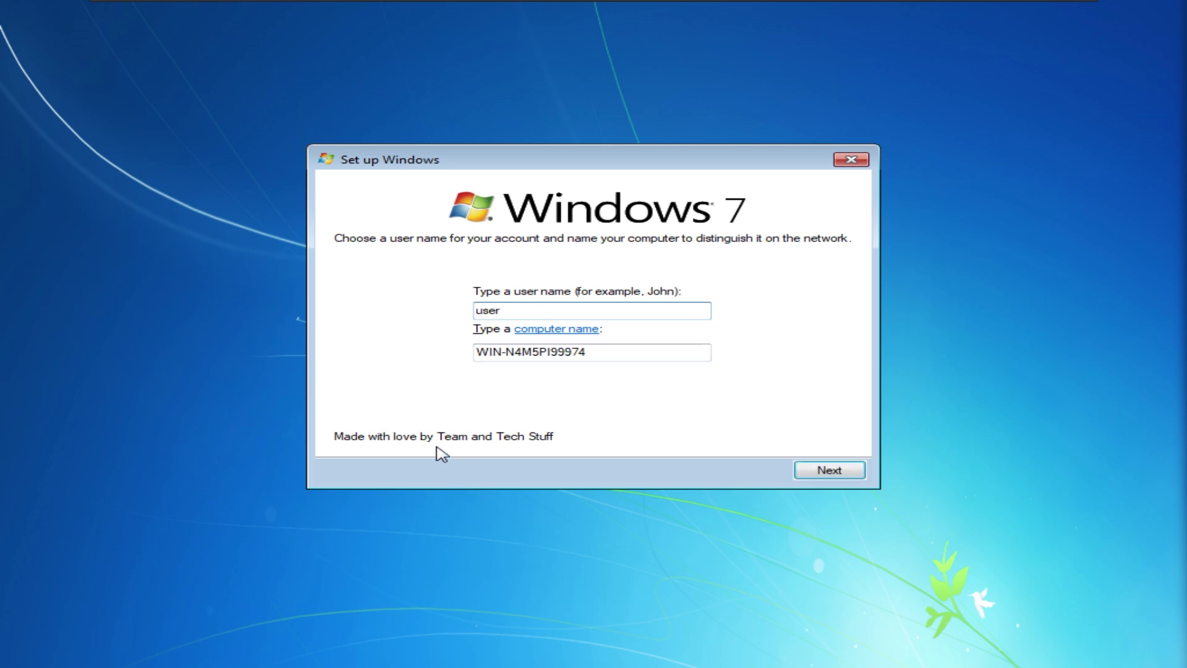
left_click(828, 474)
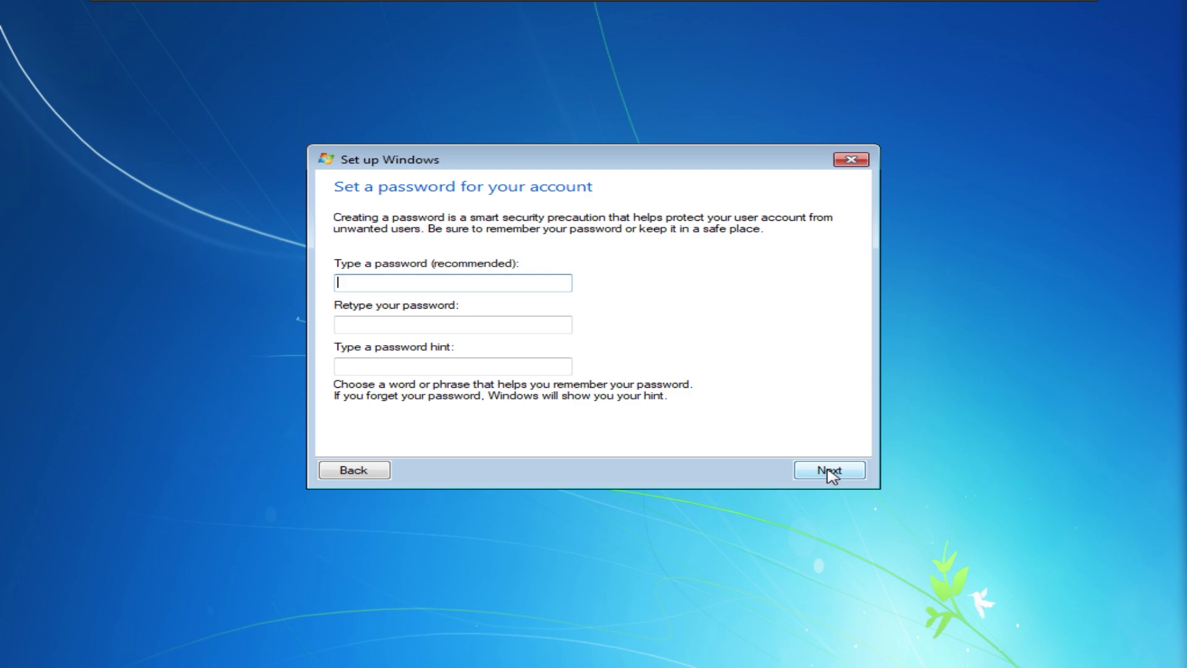
left_click(829, 475)
left_click(829, 474)
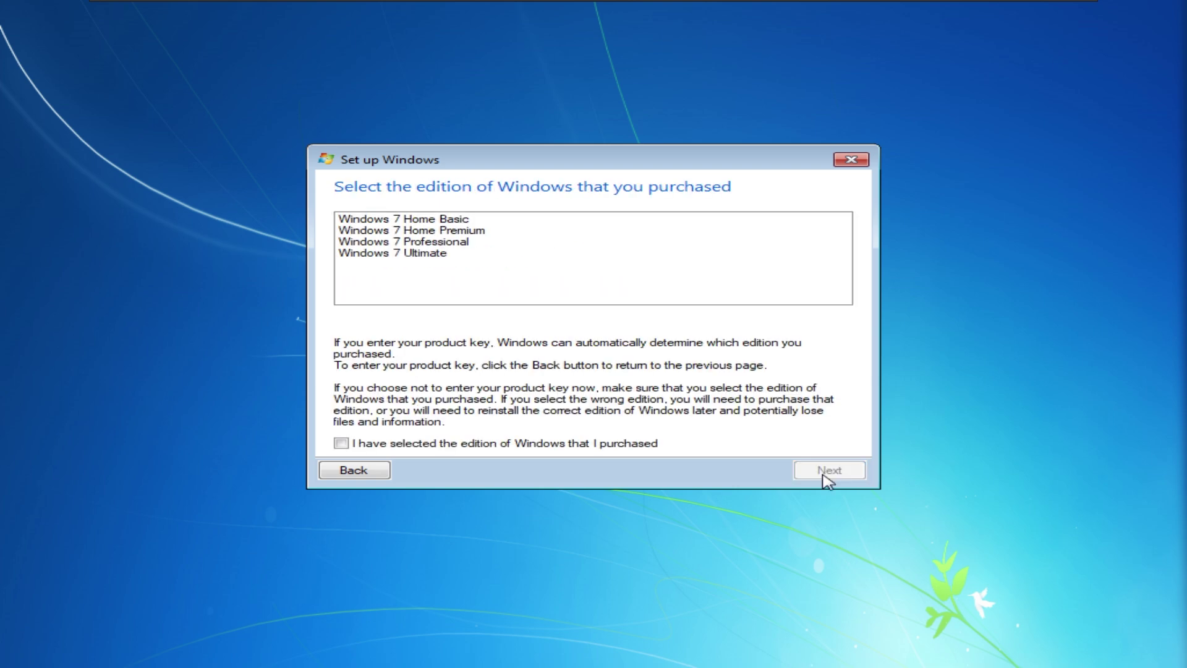
Step: Select the Windows 7 Ultimate edition, confirm the choice, and finish setting up Windows
left_click(347, 443)
left_click(449, 253)
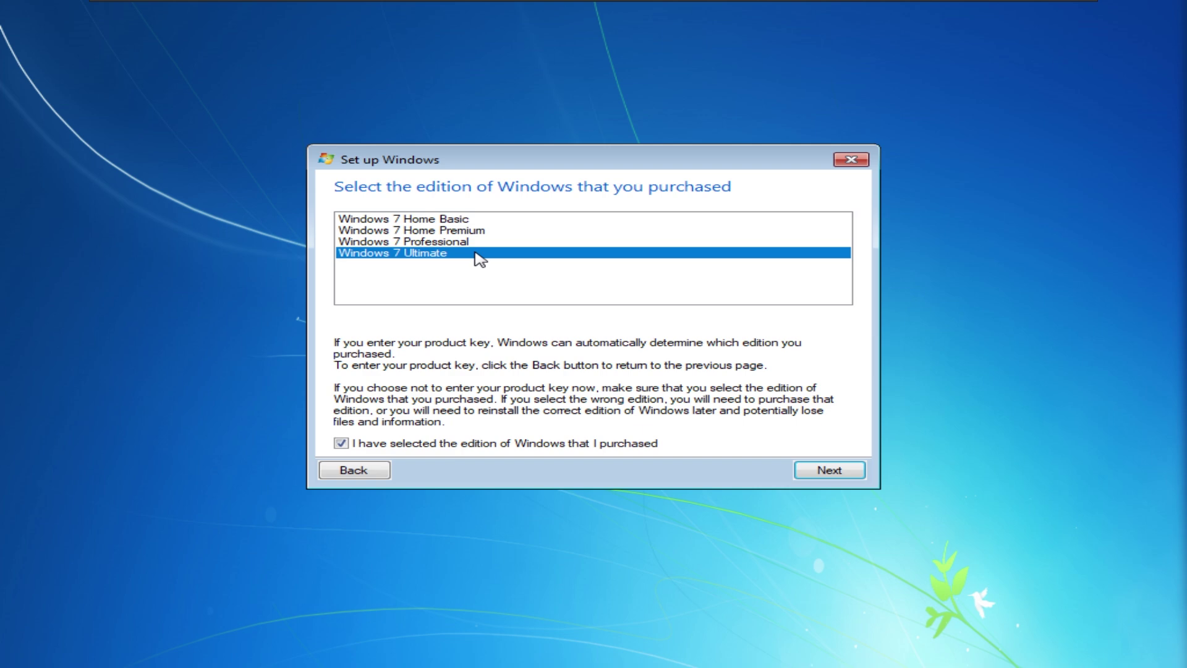
left_click(833, 474)
left_click(833, 475)
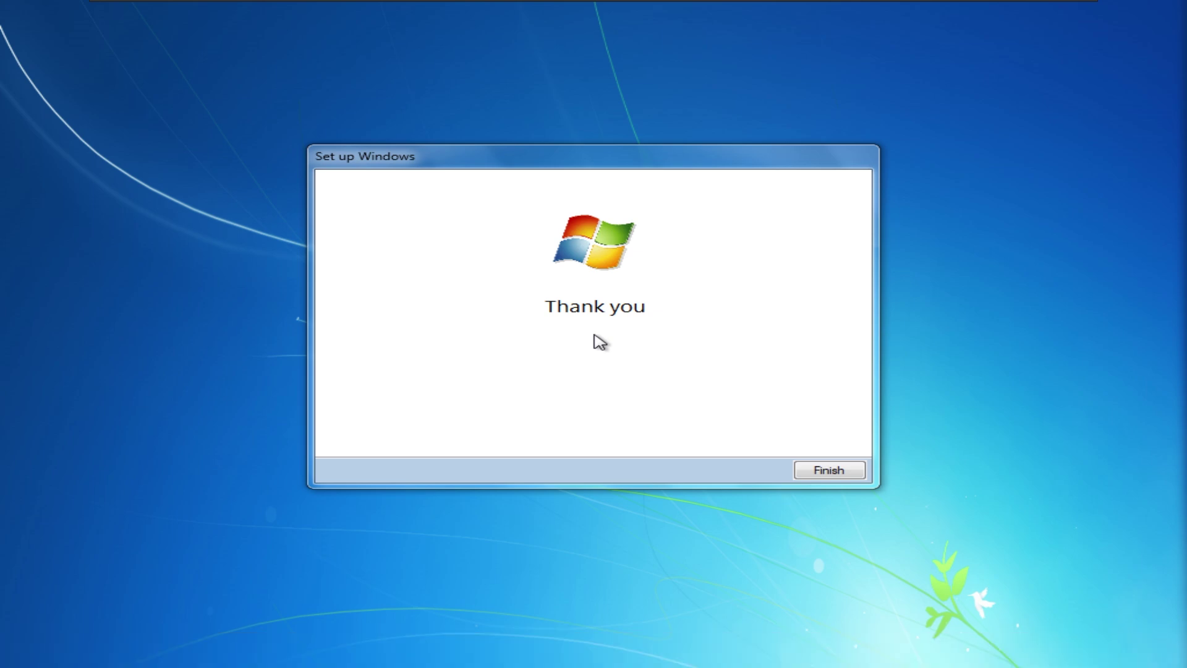
left_click(822, 474)
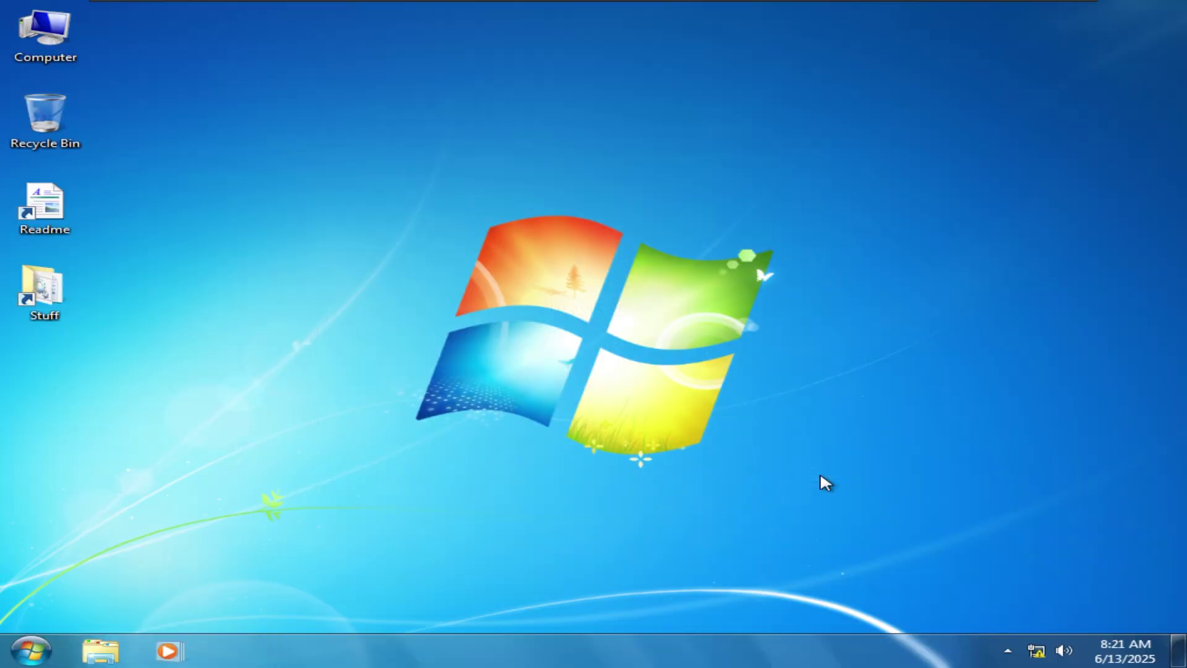